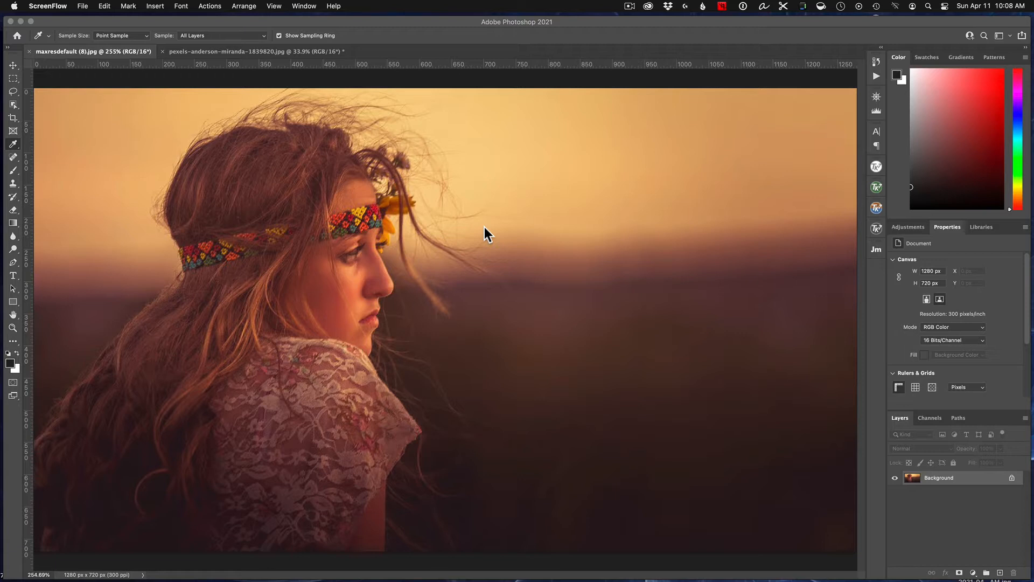
Step: Bring the red-jacket portrait to the front and tile both open images vertically
scroll(484, 227, "up", 5)
scroll(373, 270, "down", 5)
left_click(230, 53)
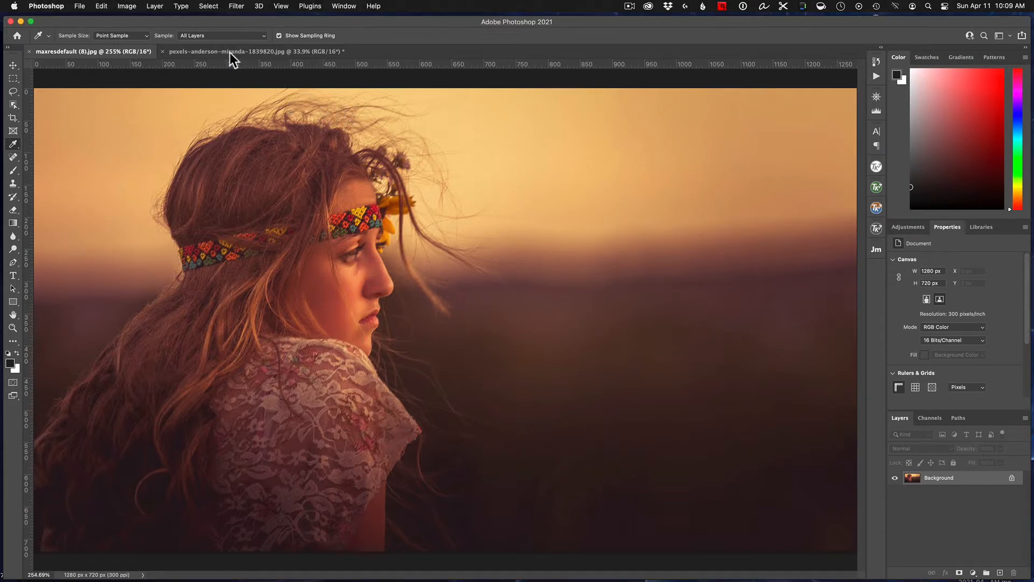
left_click(230, 53)
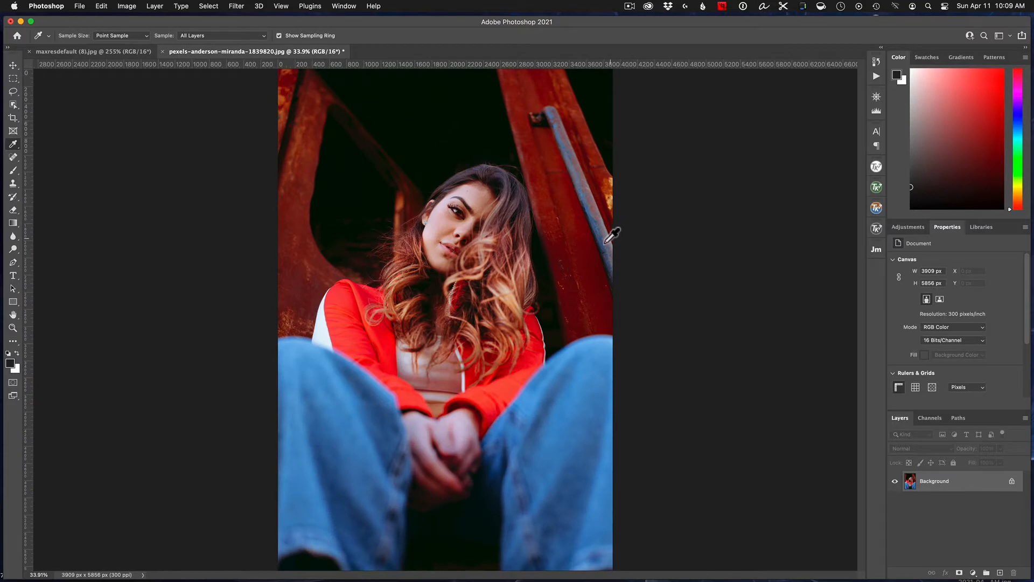
left_click(348, 6)
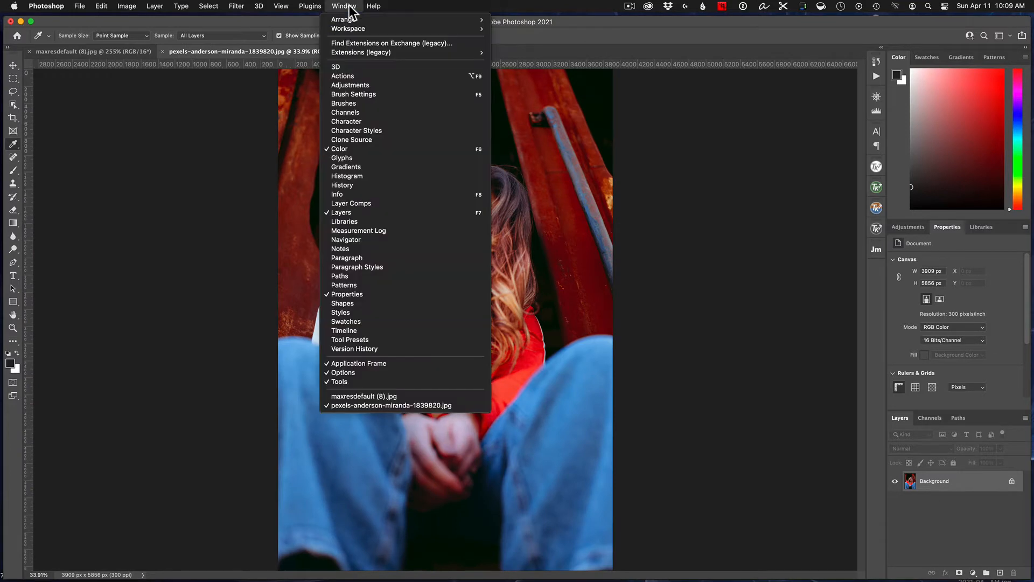
mouse_move(355, 20)
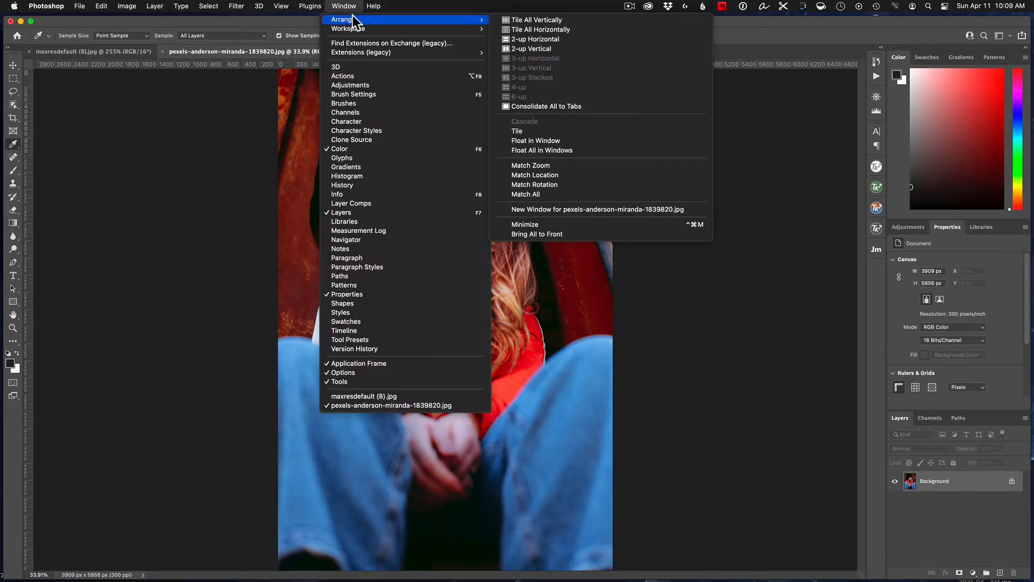
left_click(545, 19)
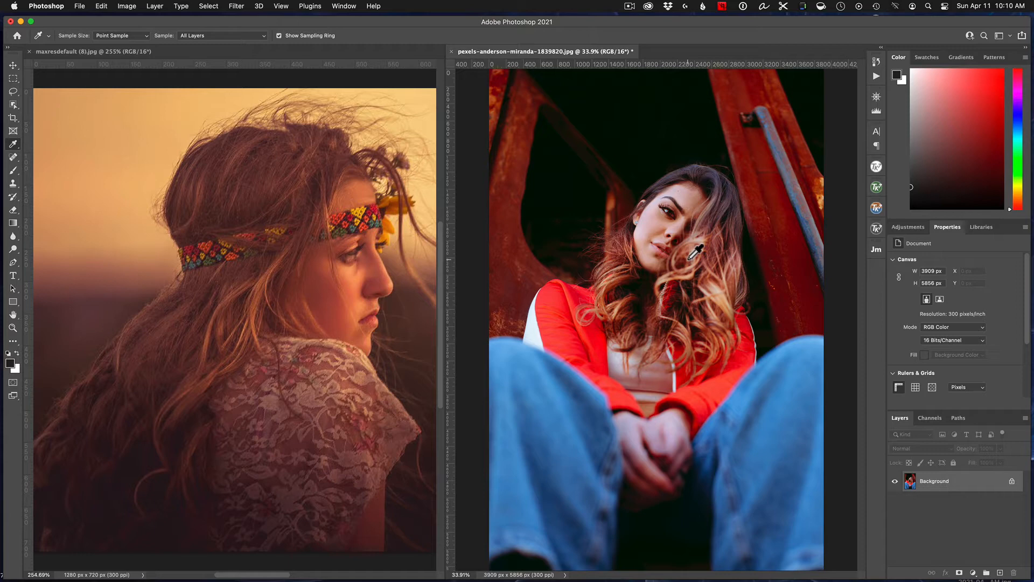
Step: Consolidate all open documents back to tabs
left_click(344, 5)
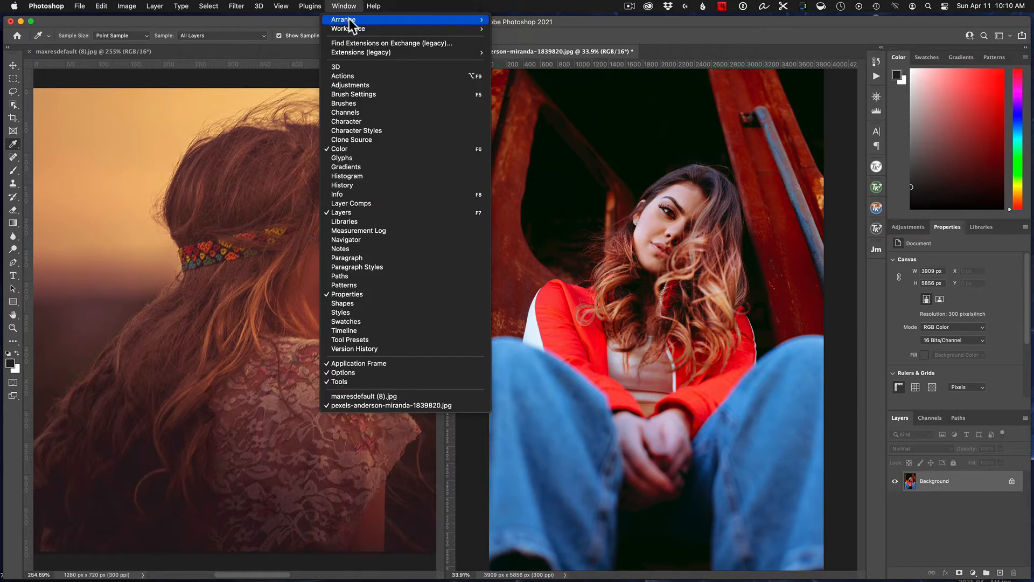
mouse_move(350, 21)
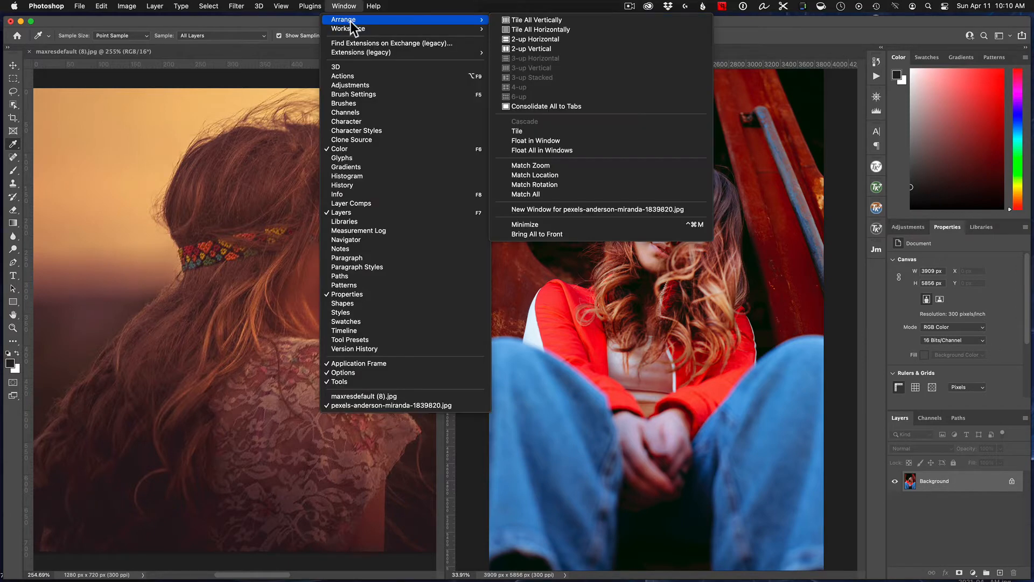
left_click(552, 108)
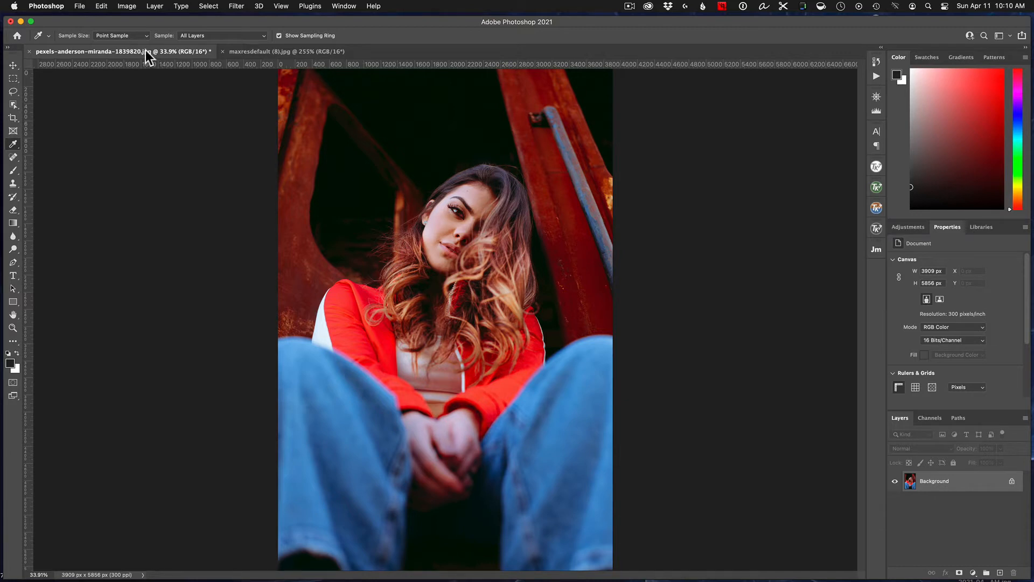
Step: Switch to maxresdefault (8).jpg and open its Save for Web (Legacy) export settings
left_click(256, 52)
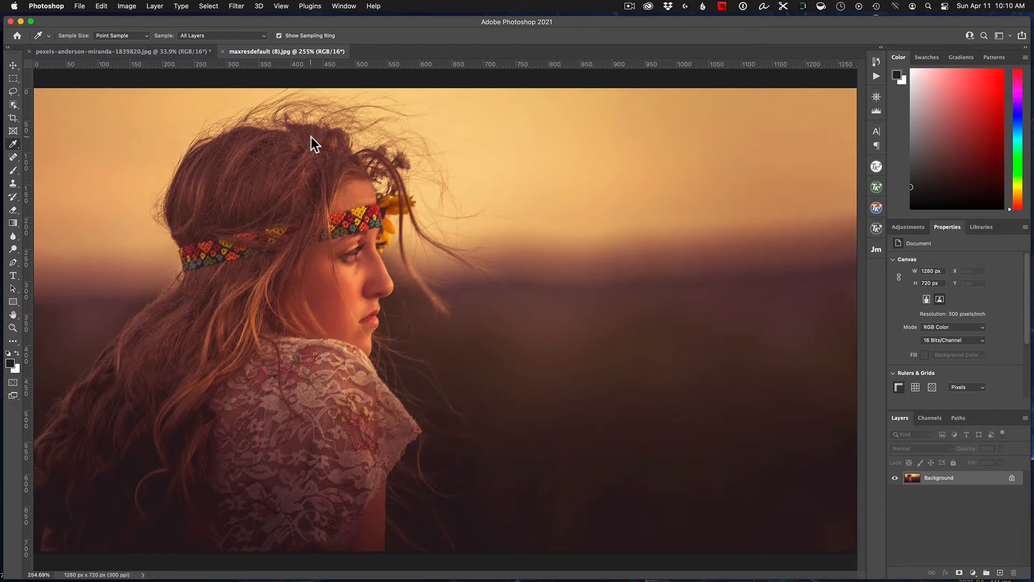
left_click(74, 5)
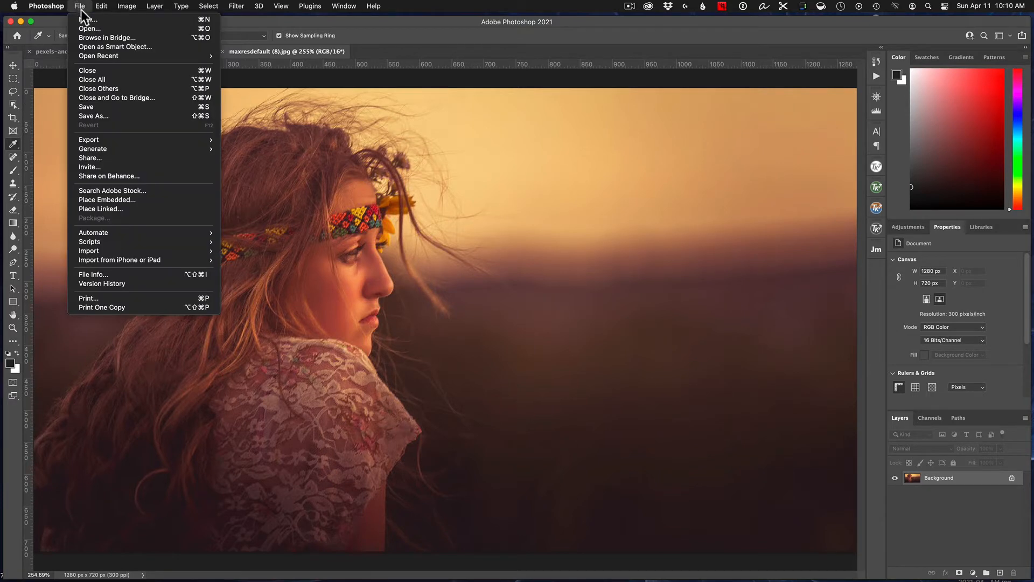
mouse_move(120, 141)
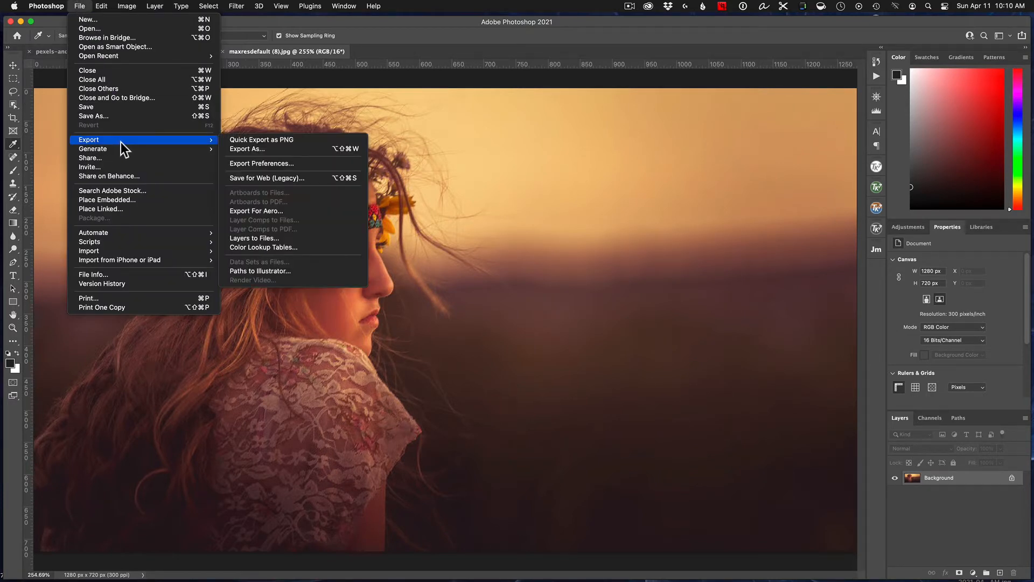
left_click(308, 178)
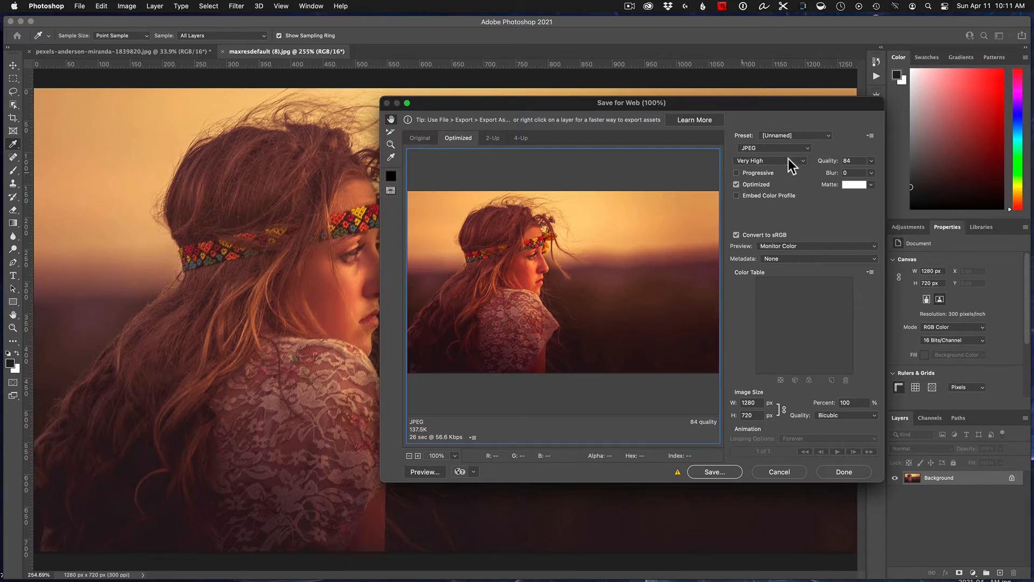
Step: Set the web export format to GIF and limit it to 4 colors
left_click(804, 148)
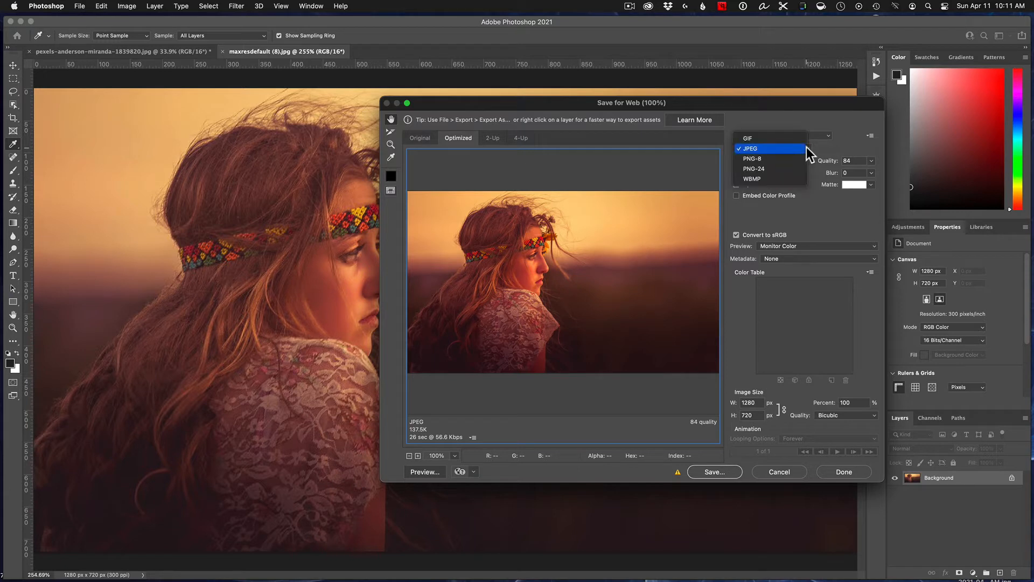
left_click(774, 138)
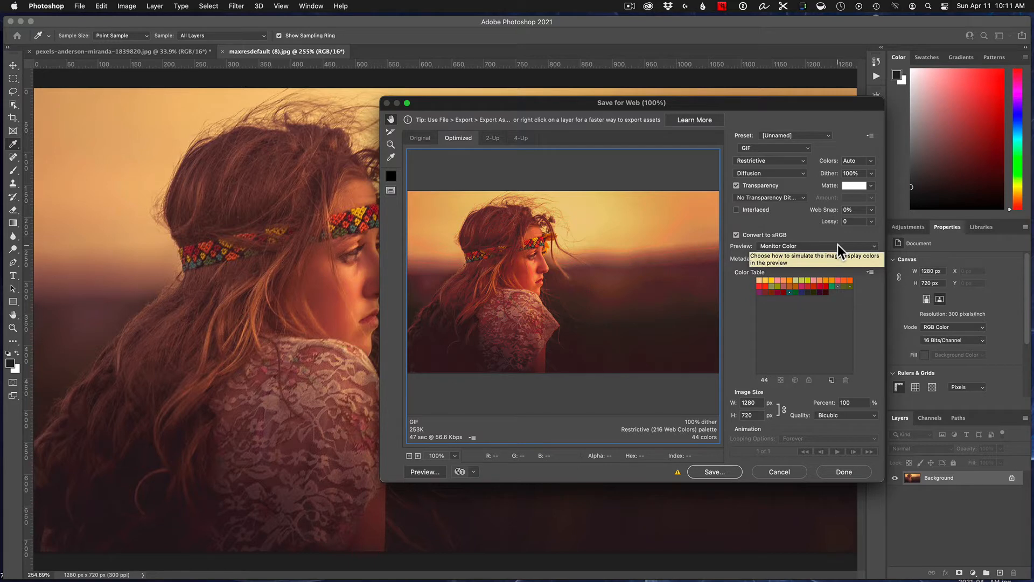
left_click(871, 161)
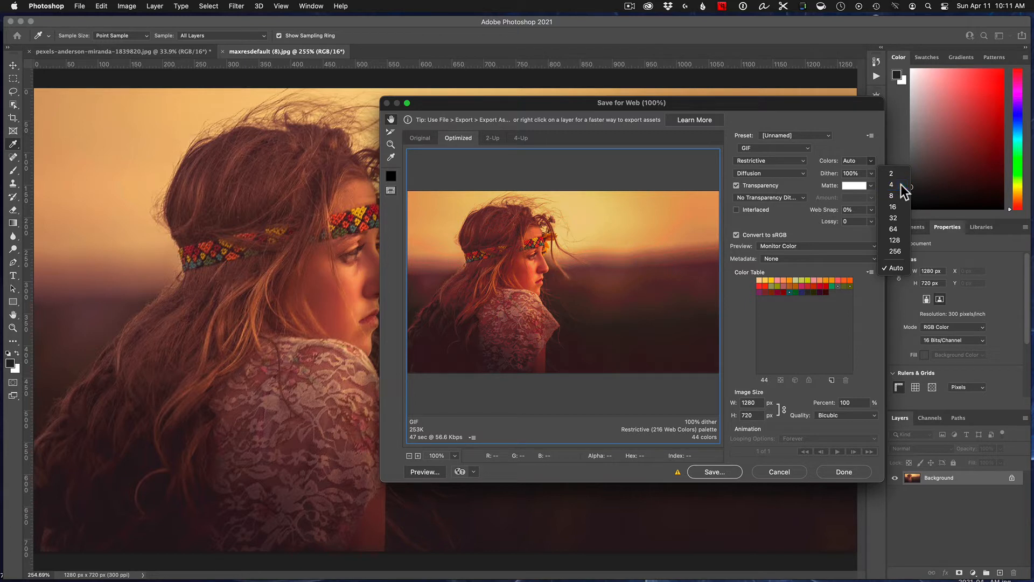
left_click(900, 185)
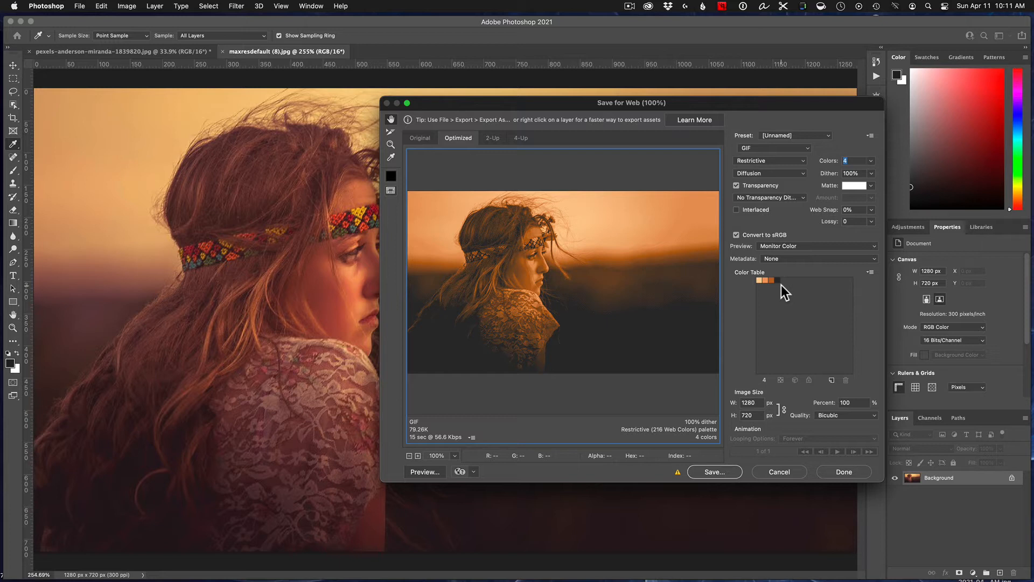
Step: Save the color table to the Desktop as table.act, replacing the existing file, and leave the web export without saving the image
left_click(870, 272)
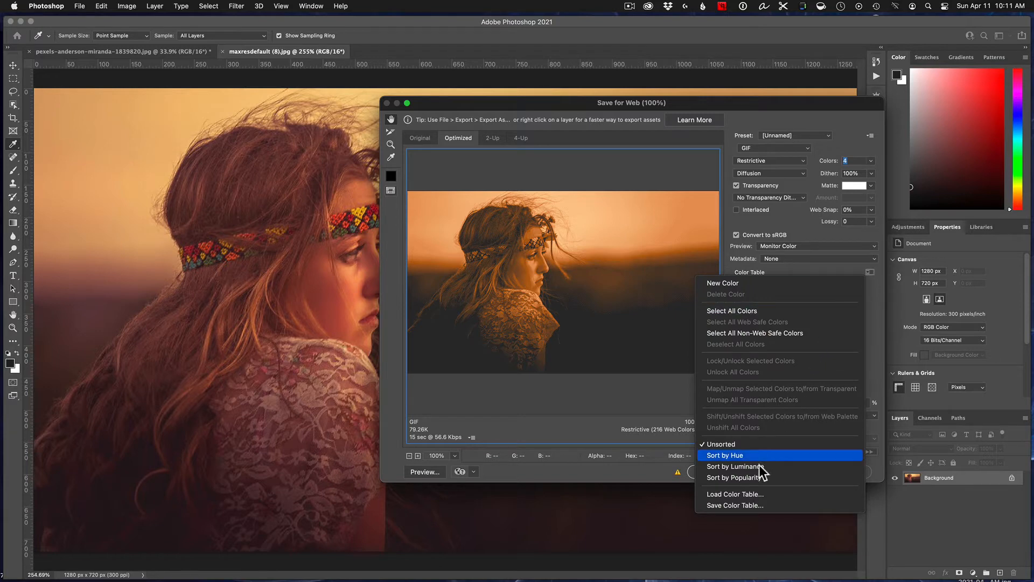
left_click(759, 506)
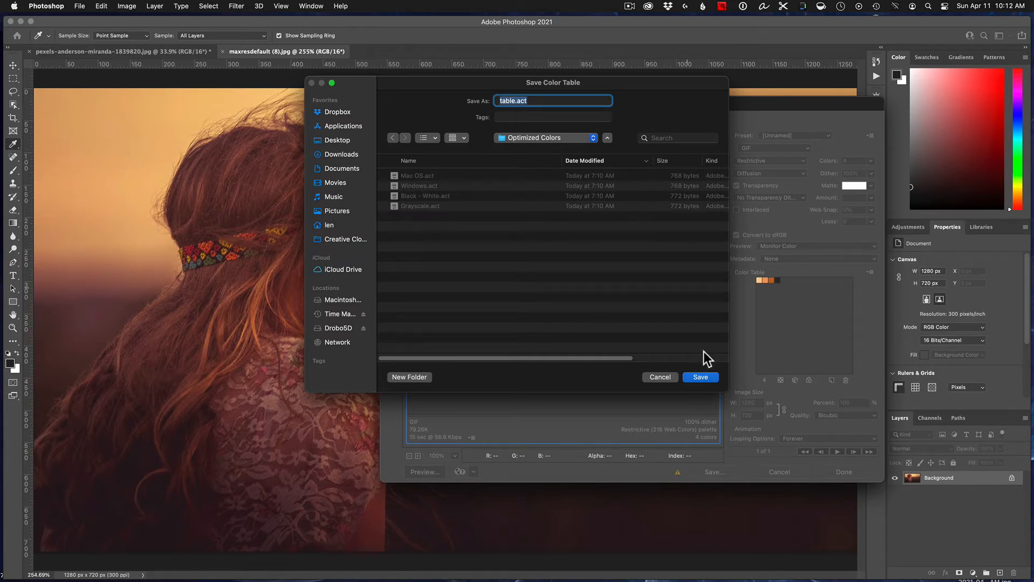
left_click(333, 140)
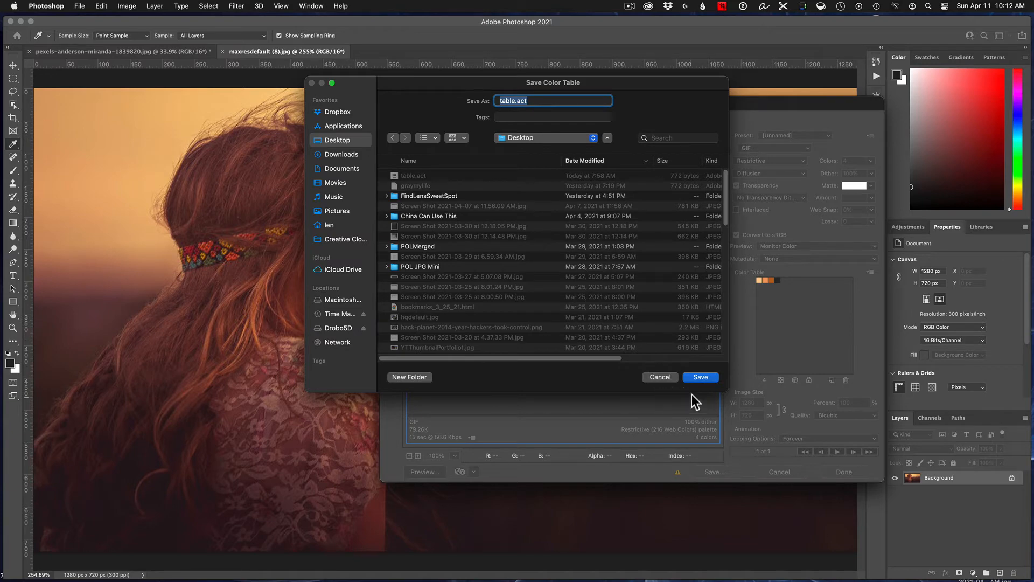
left_click(699, 377)
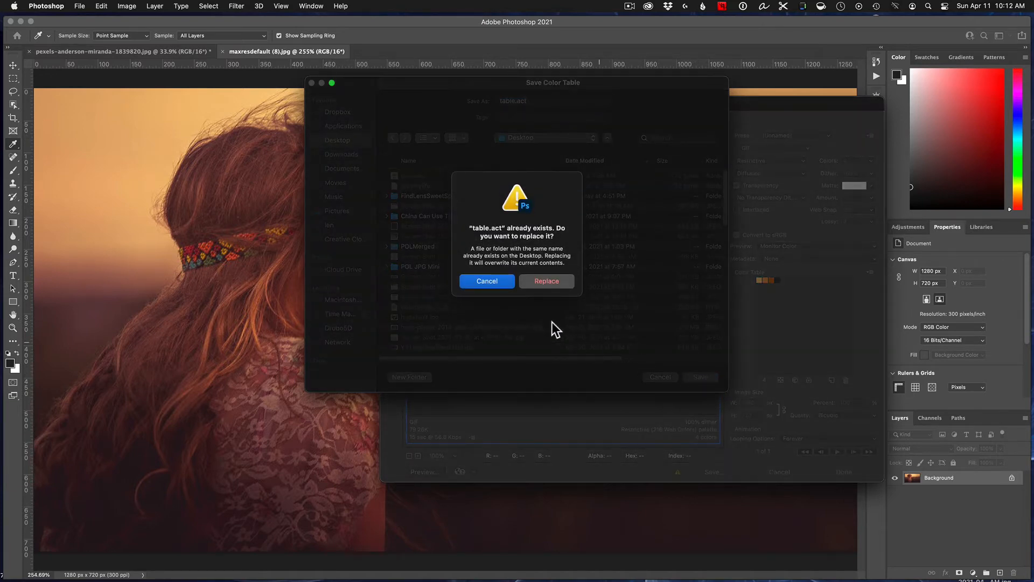
left_click(548, 278)
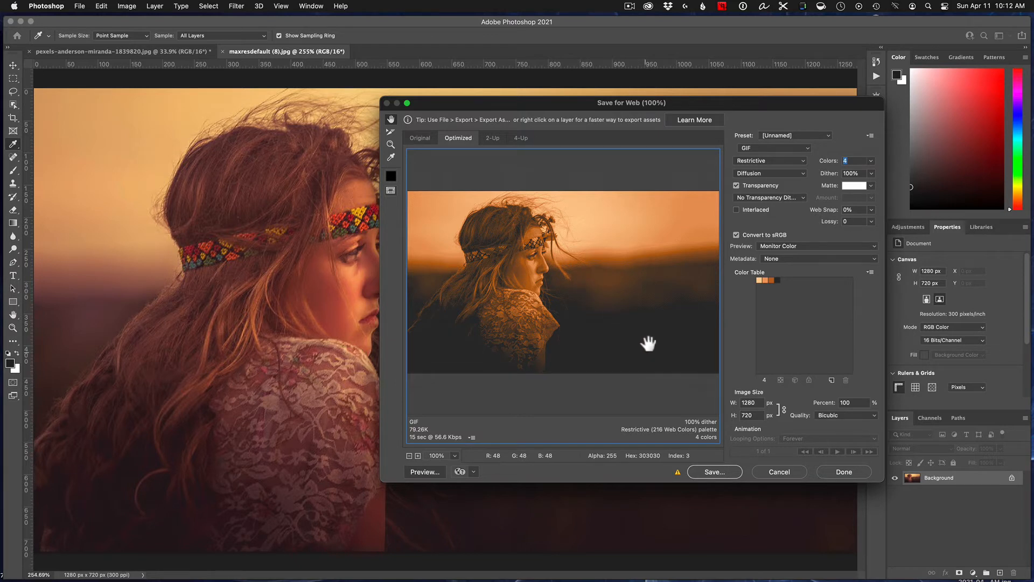
left_click(774, 471)
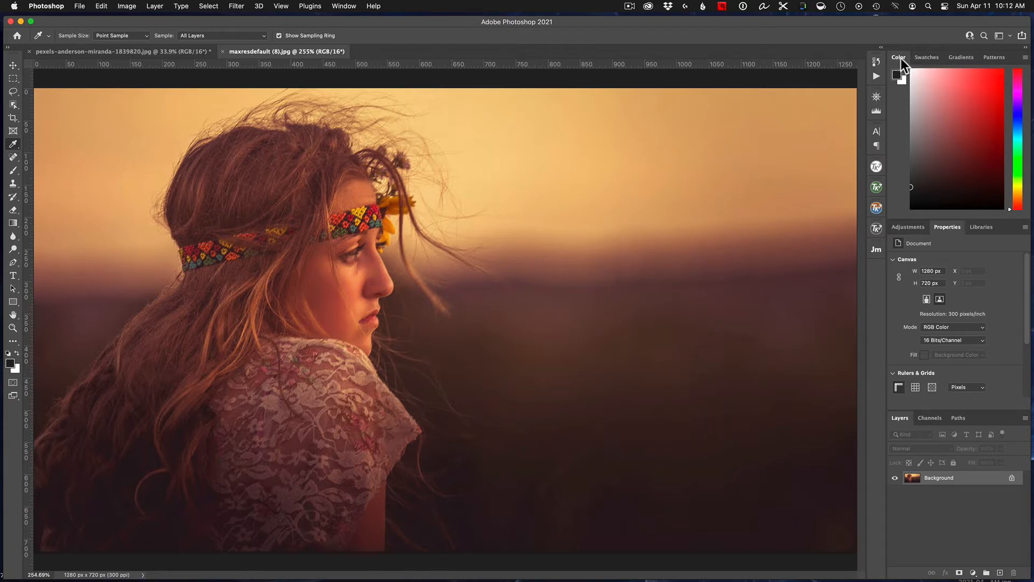
Step: Import table.act from the Desktop into the swatches and expand the table swatch group
left_click(926, 57)
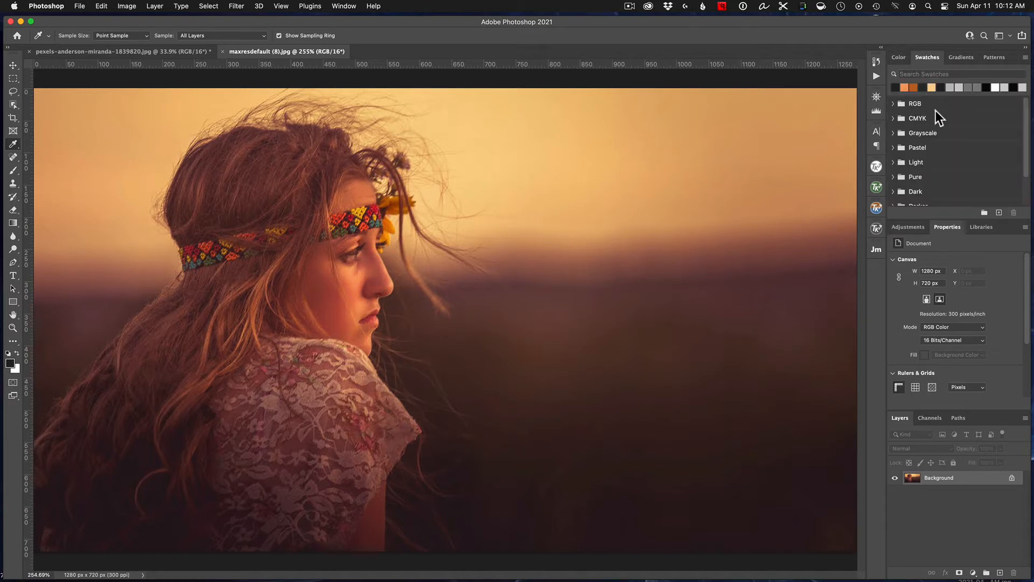
left_click(345, 7)
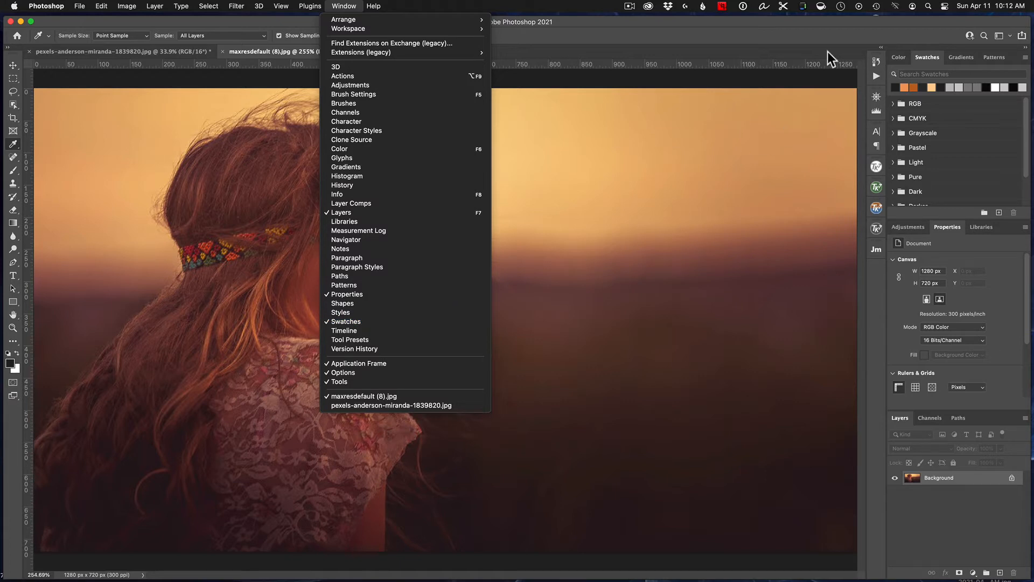
left_click(877, 7)
left_click(806, 28)
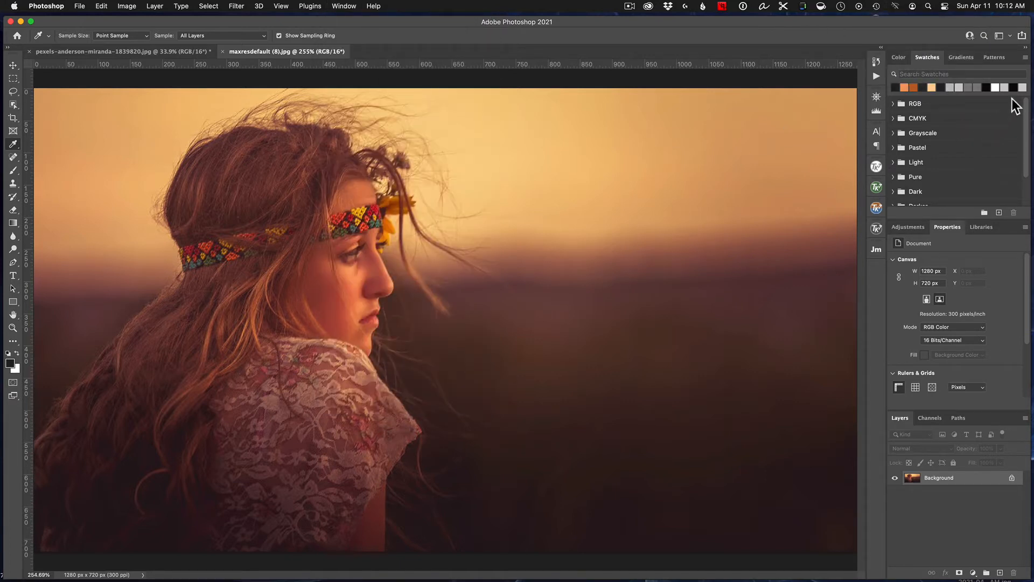
left_click(1027, 60)
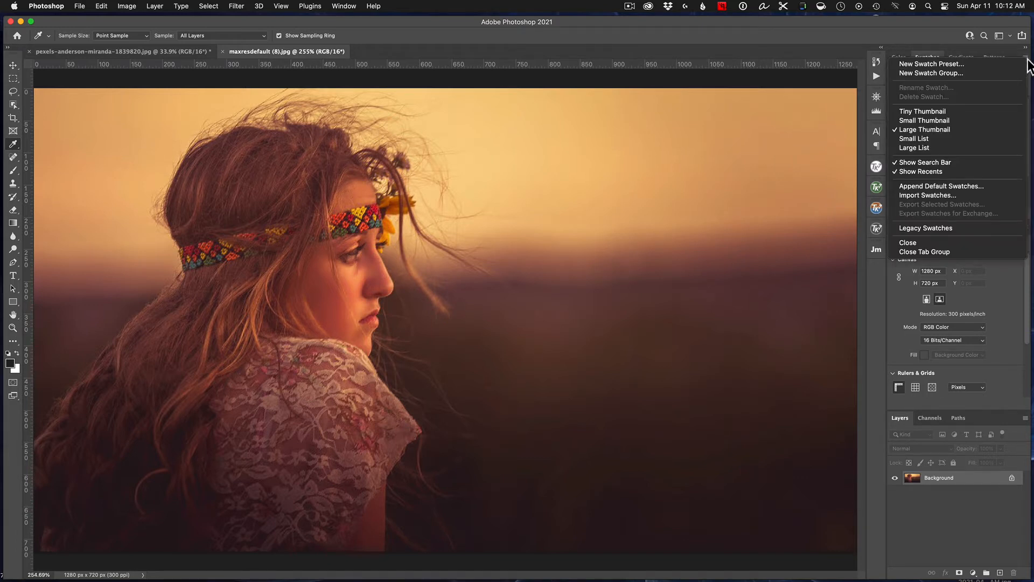
left_click(948, 195)
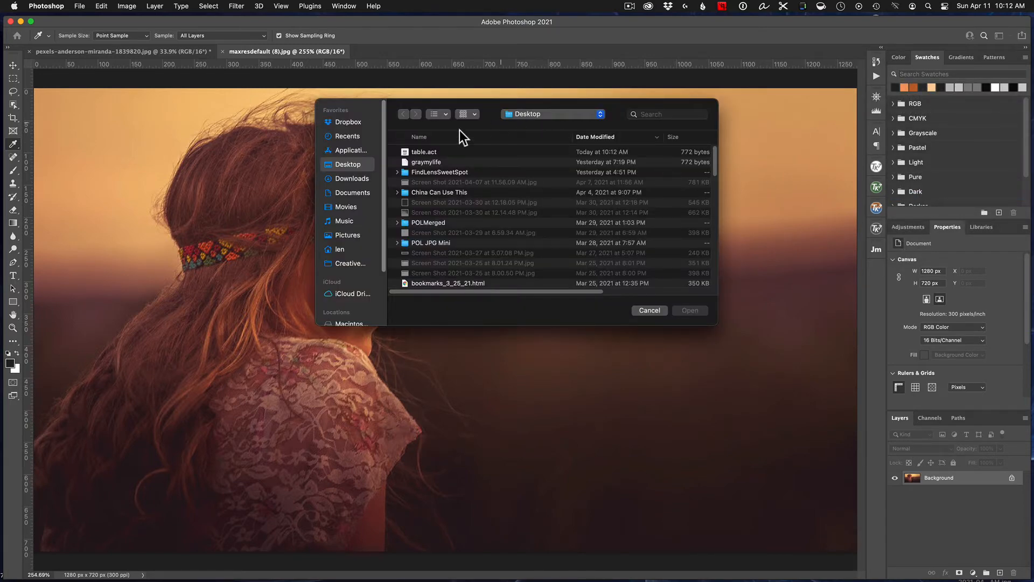
left_click(415, 151)
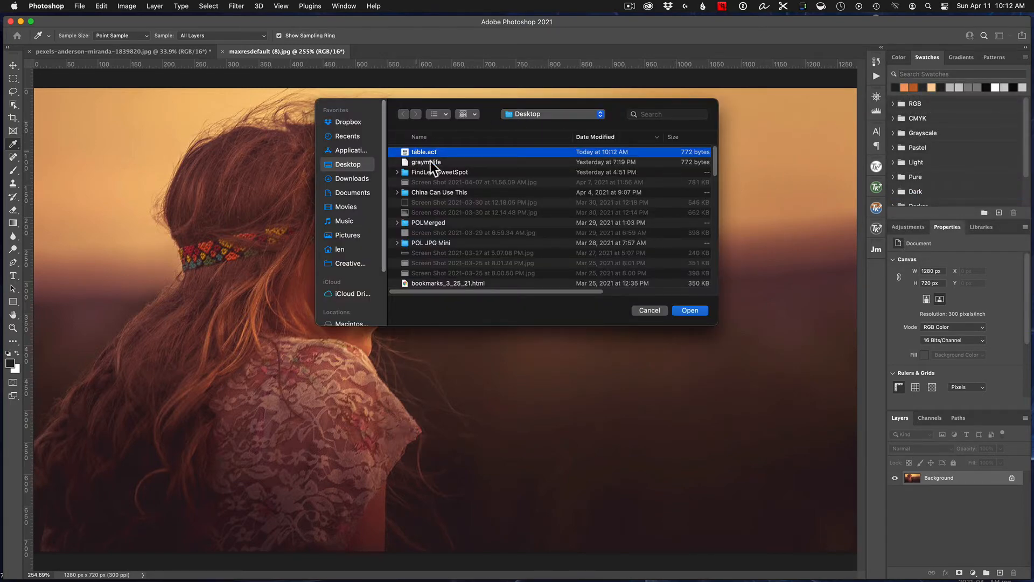
left_click(690, 311)
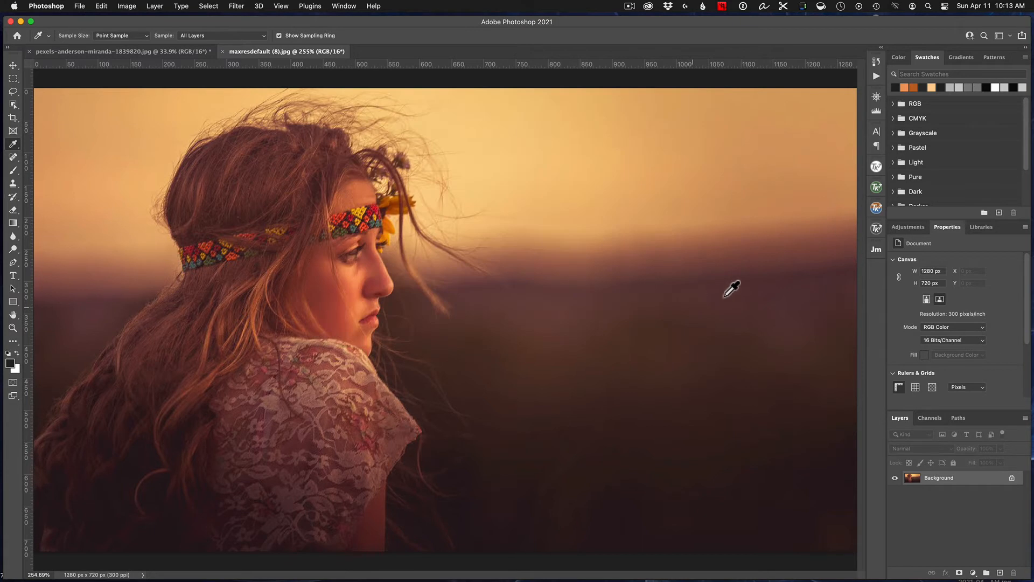
scroll(975, 141, "down", 4)
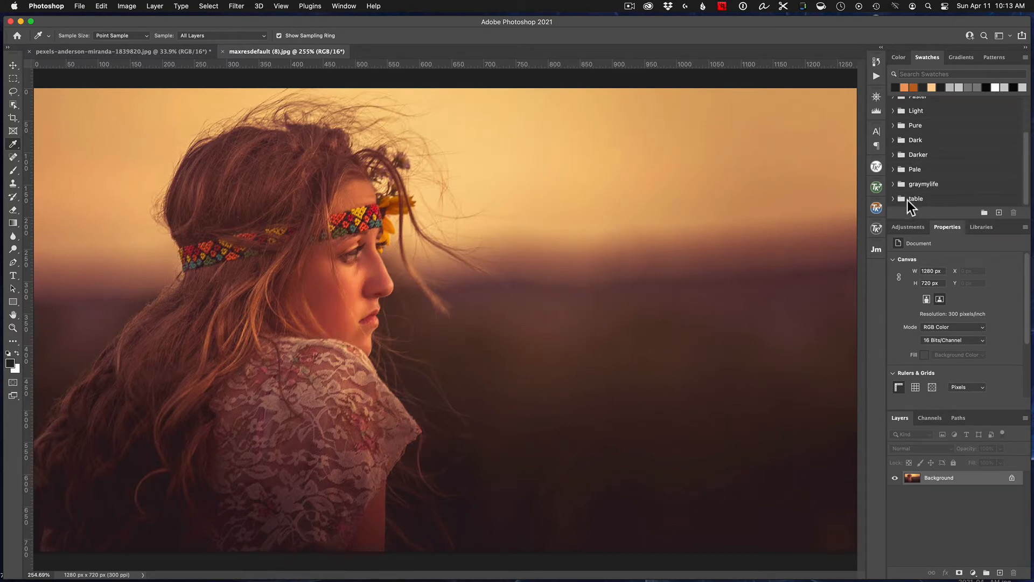
left_click(895, 199)
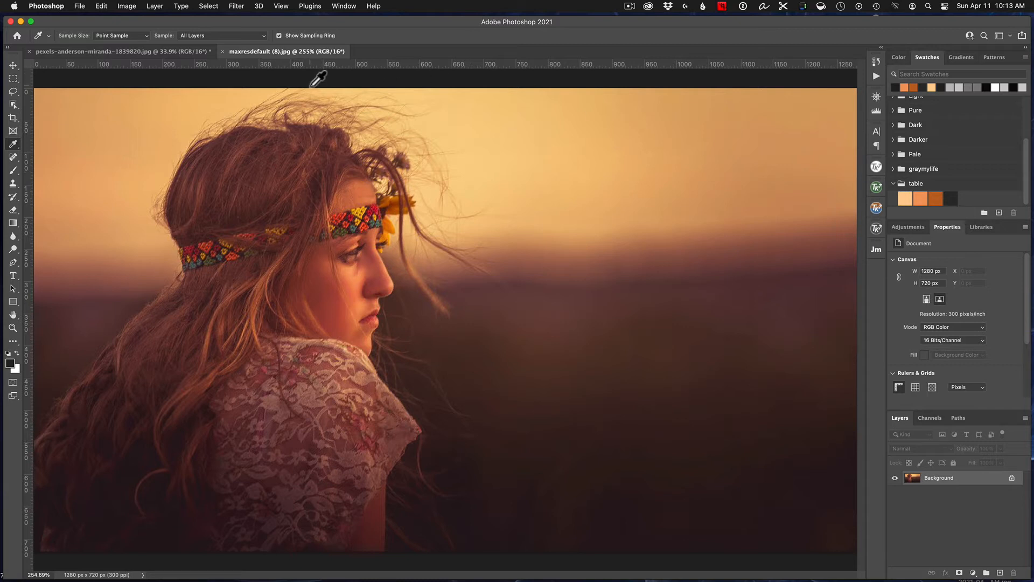
Step: Add a Gradient Map adjustment layer to the red-jacket portrait and open its gradient presets
left_click(165, 52)
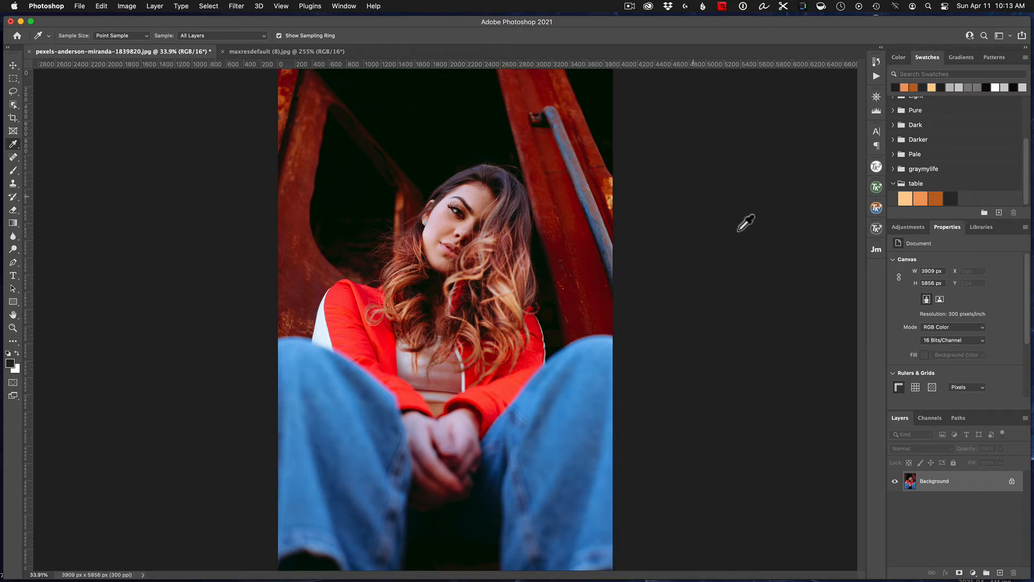
left_click(909, 230)
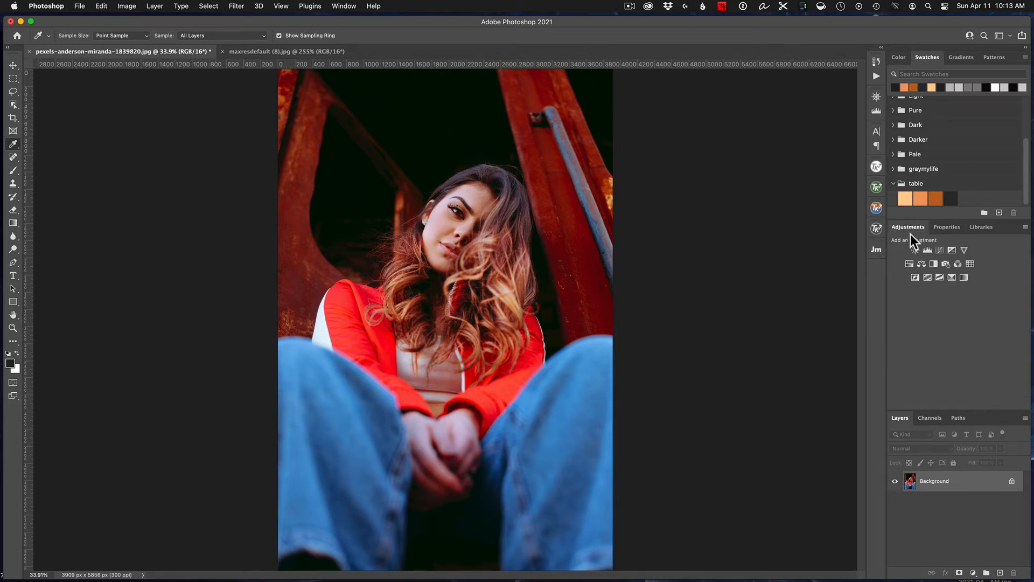
left_click(964, 277)
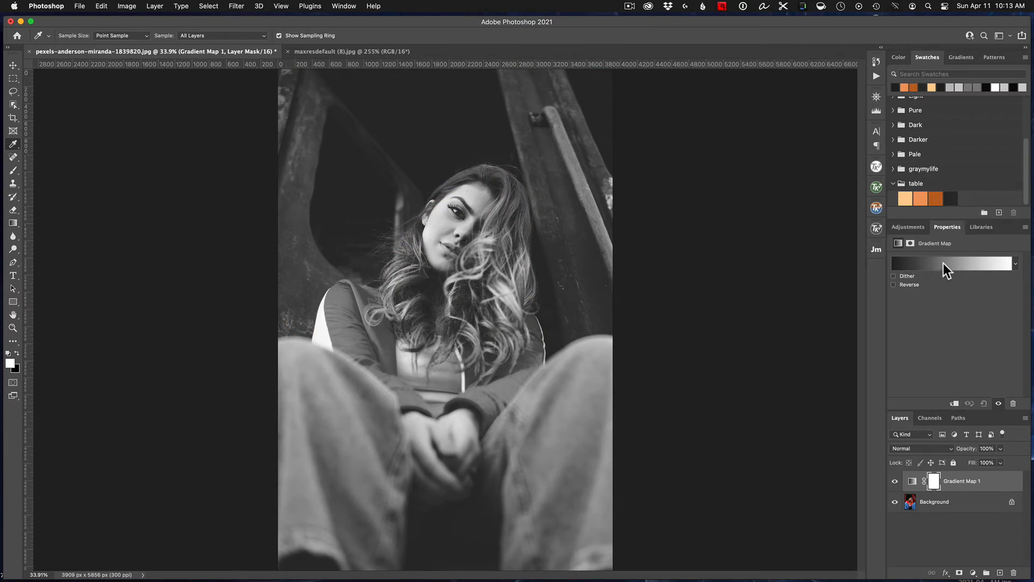
left_click(1016, 264)
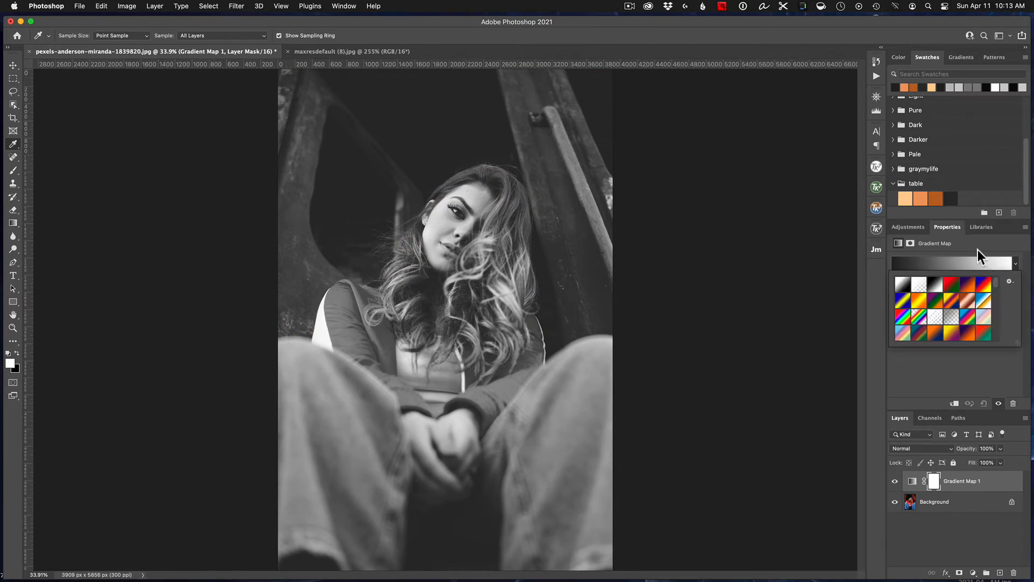
Step: Apply the Black, White preset to the Gradient Map and add two color stops at about 32% and 69%
left_click(936, 284)
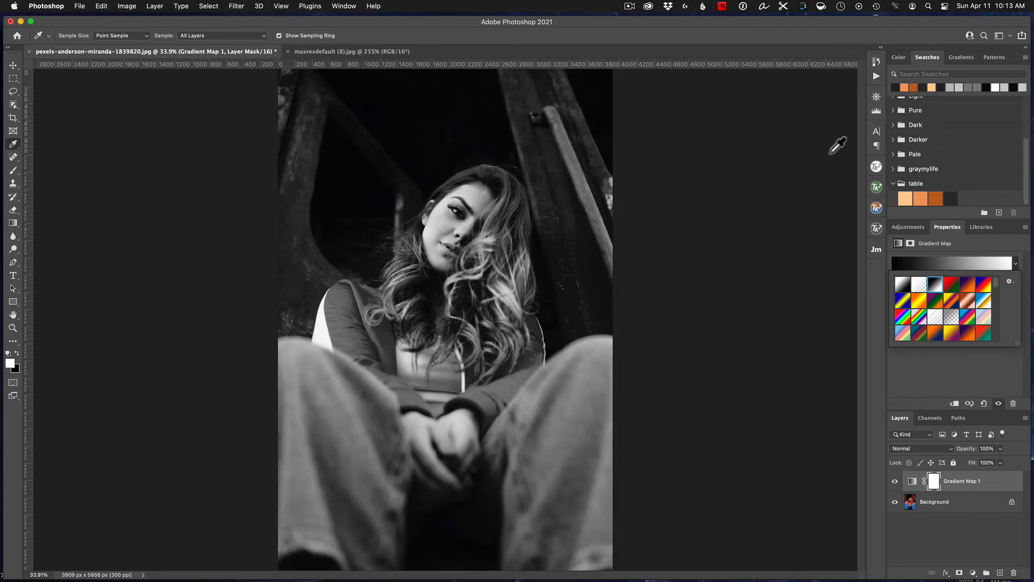
left_click(1015, 263)
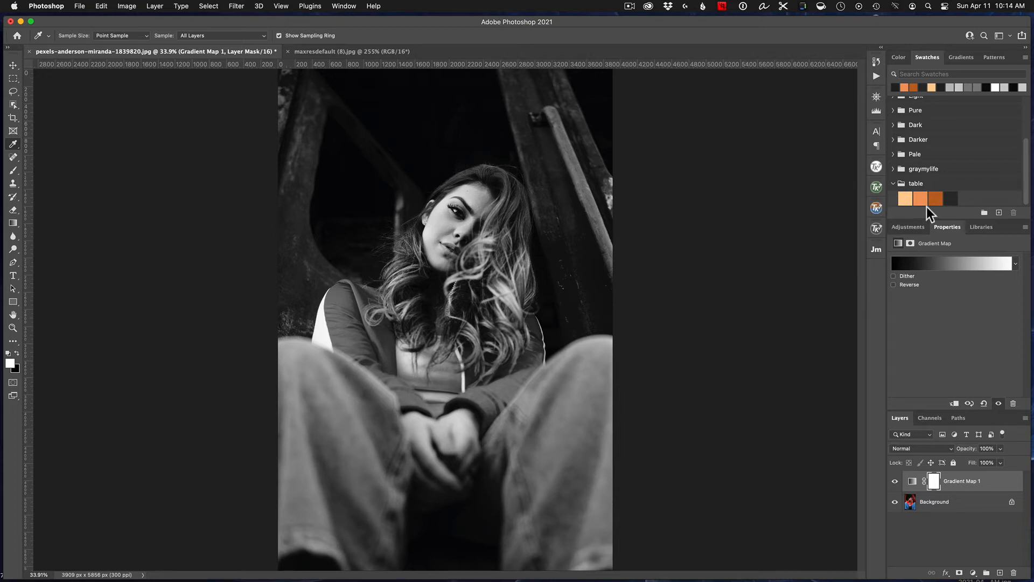
left_click(953, 263)
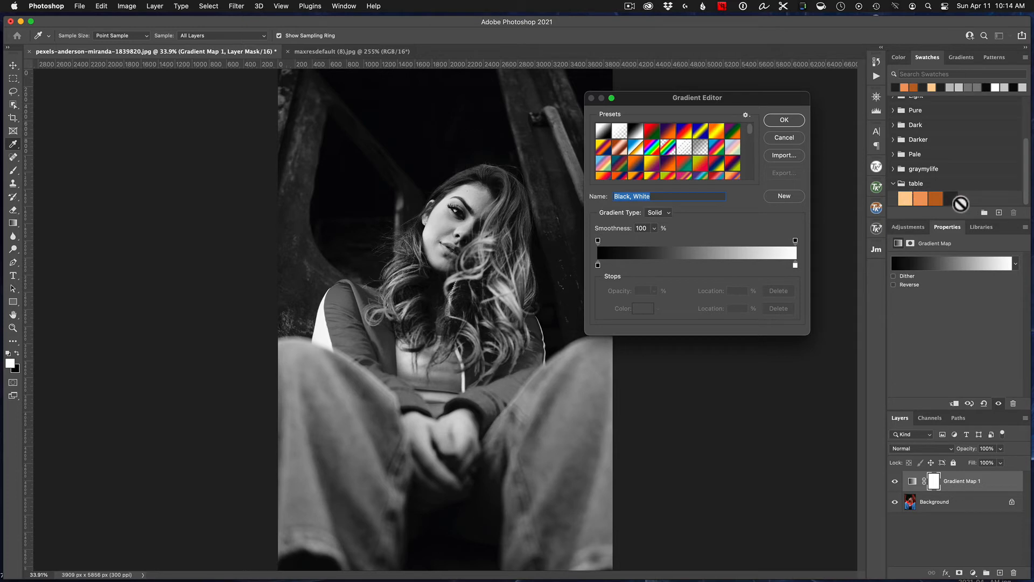
left_click(662, 264)
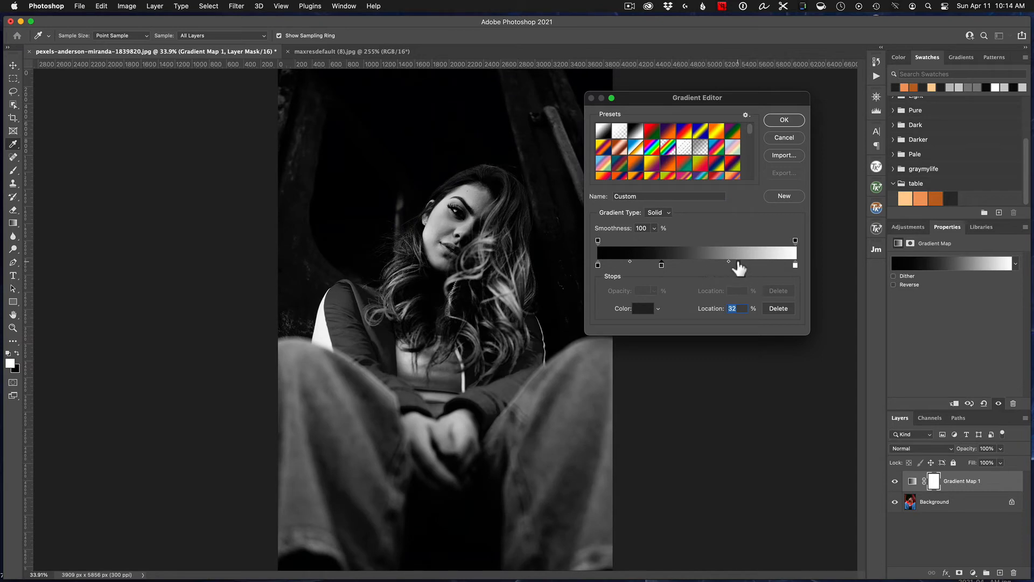
left_click(735, 265)
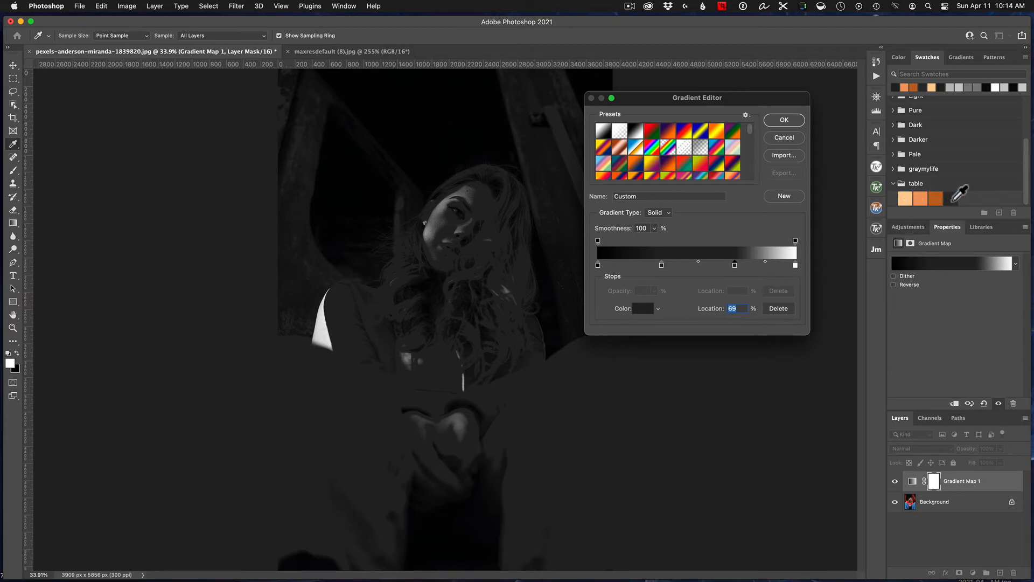
Step: Set the black starting stop of the gradient to the dark gray swatch from the table group
left_click(597, 265)
left_click(642, 310)
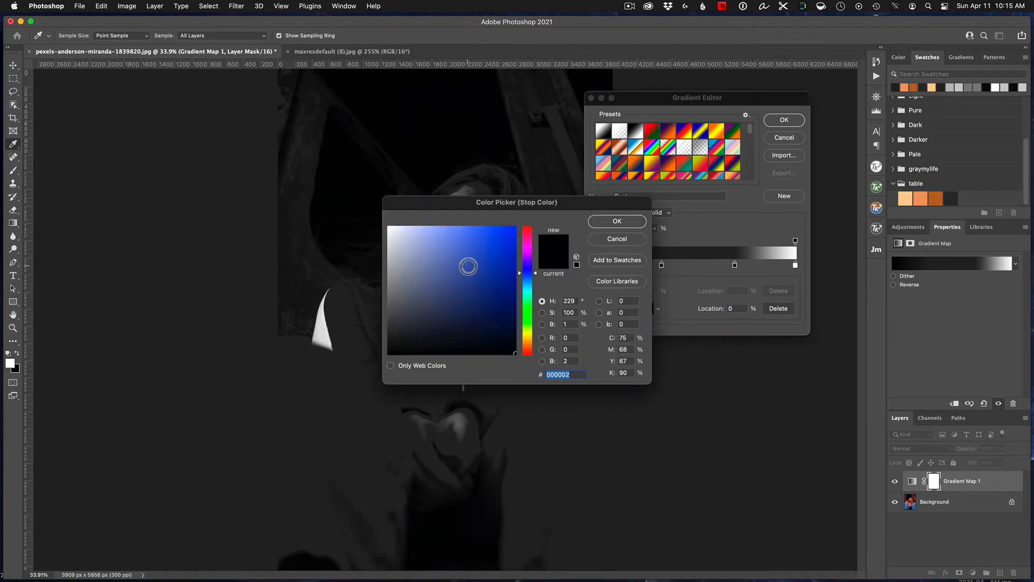
left_click(955, 198)
left_click(626, 219)
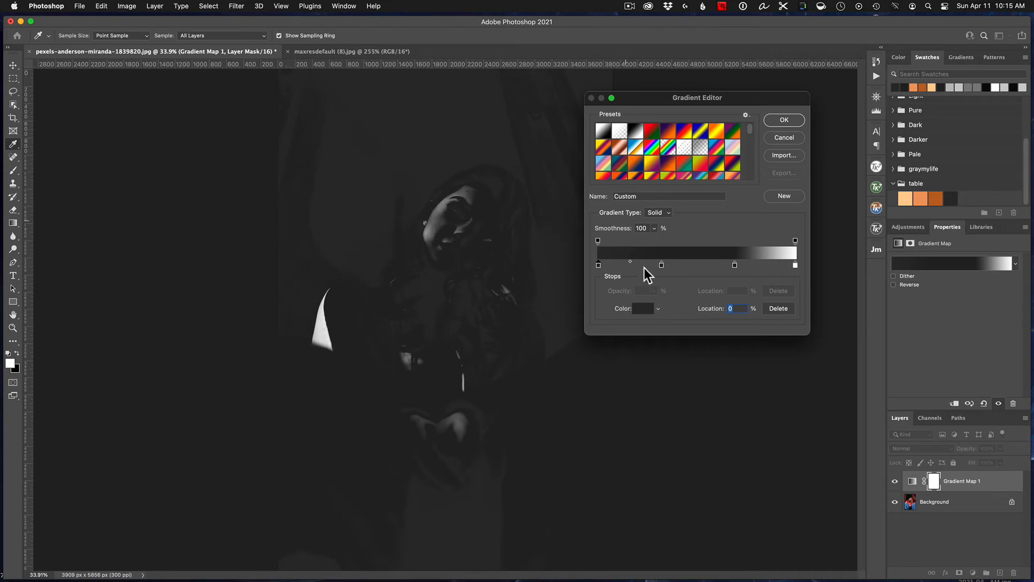
Step: Set the gradient's 32% color stop to the burnt orange swatch from the table group
left_click(662, 265)
left_click(646, 309)
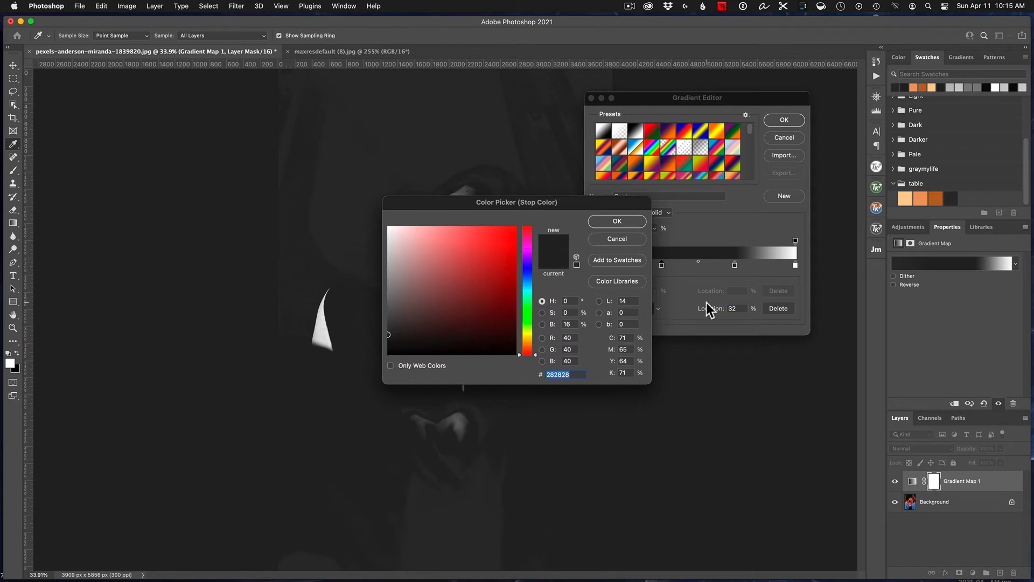
left_click(936, 198)
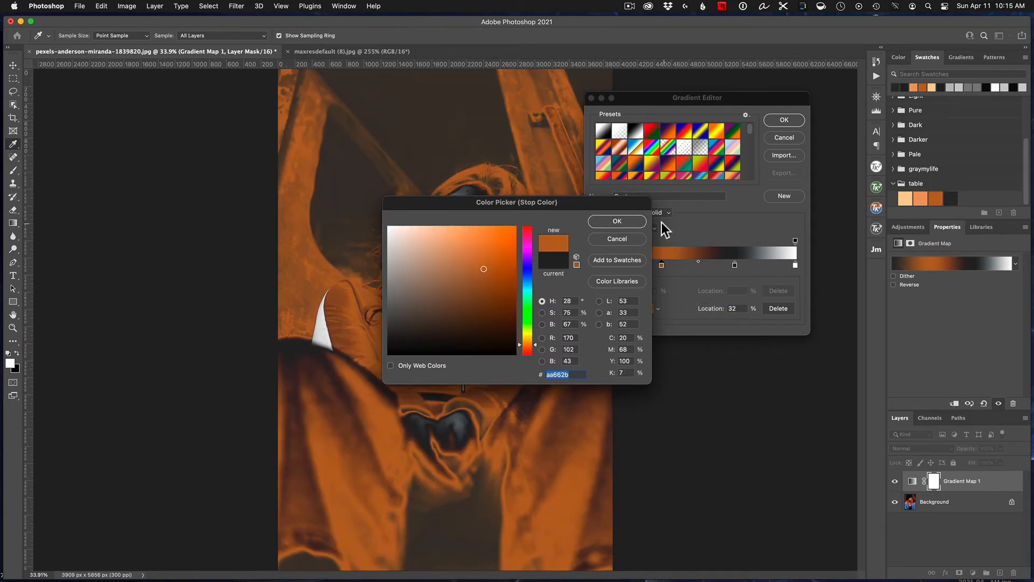
left_click(639, 221)
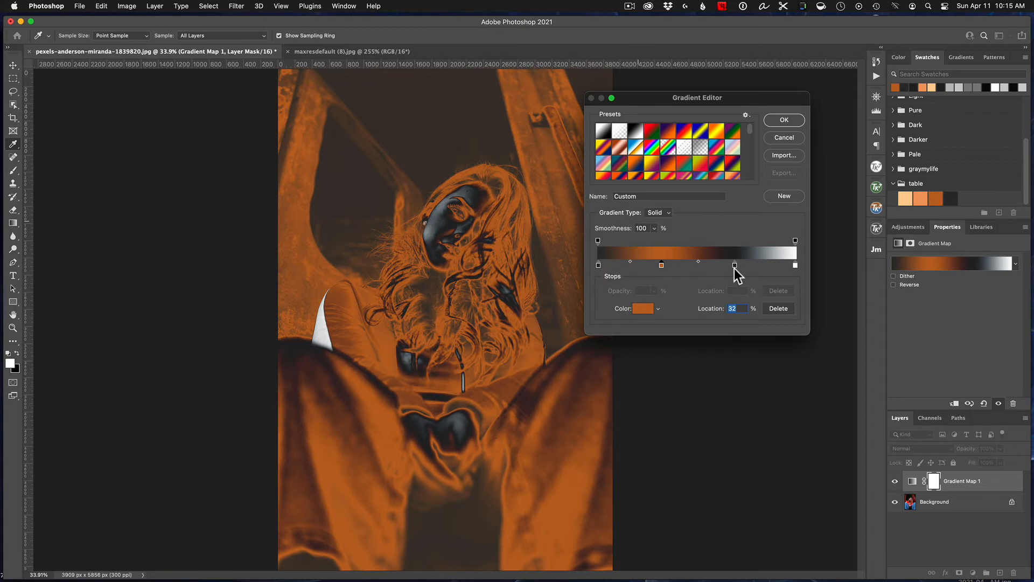
Step: Set the gradient's 69% color stop to the lighter orange swatch from the table group
left_click(735, 267)
left_click(643, 308)
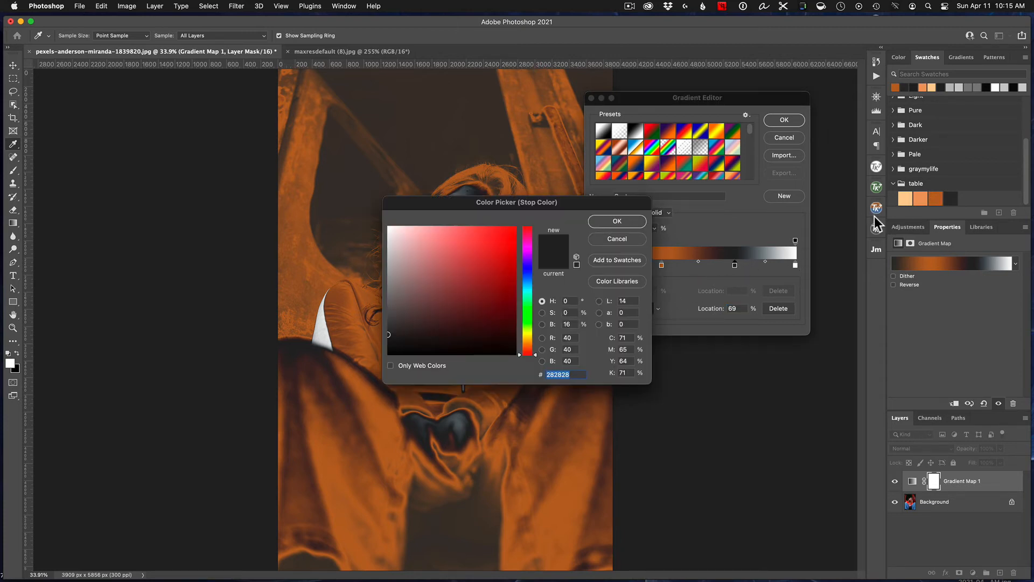
left_click(922, 198)
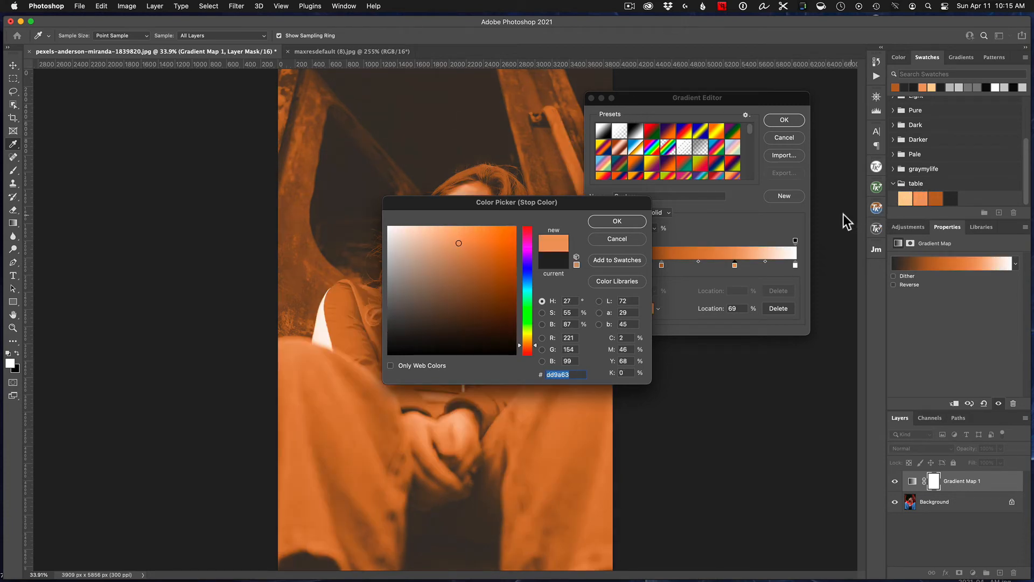
left_click(624, 222)
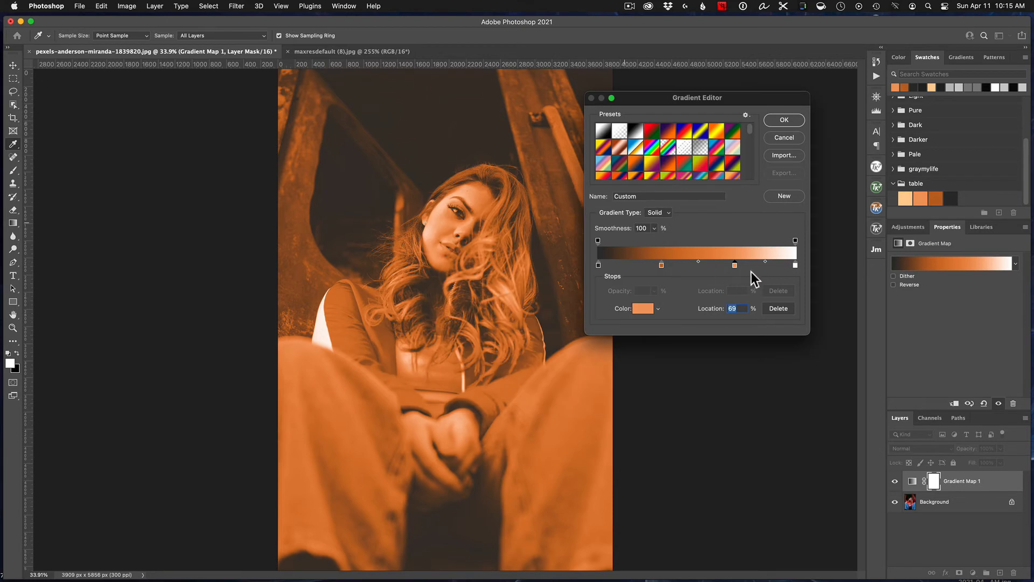
Step: Set the white end stop to the pale peach swatch, shift the lighter orange stop slightly toward the dark end, and accept the gradient
left_click(794, 264)
left_click(639, 312)
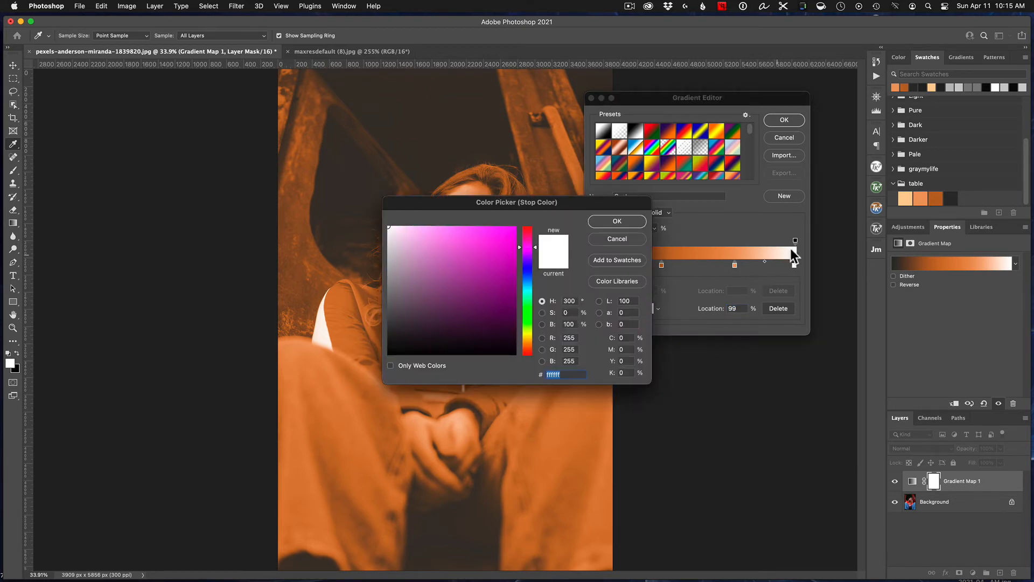
left_click(906, 198)
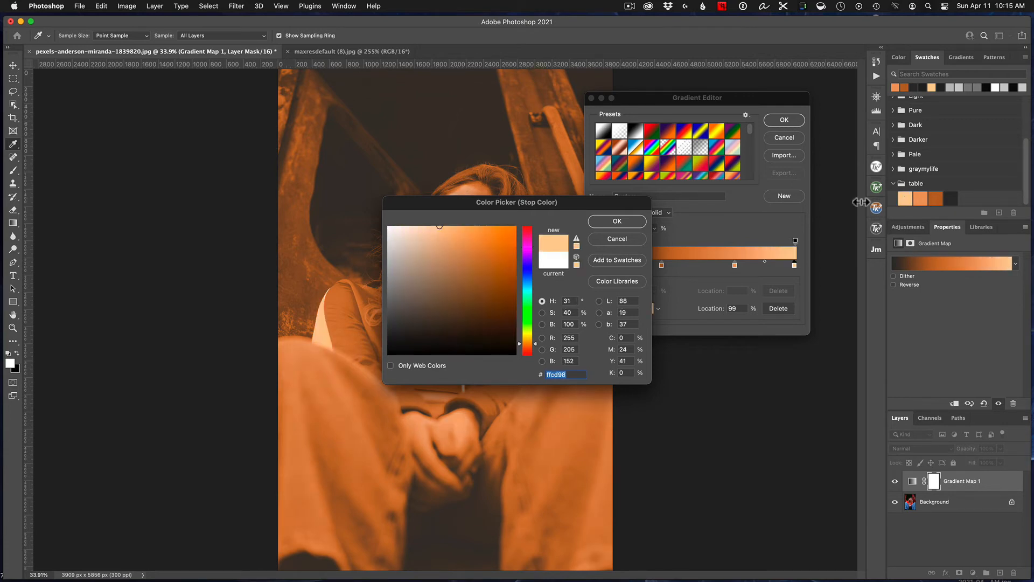
left_click(602, 222)
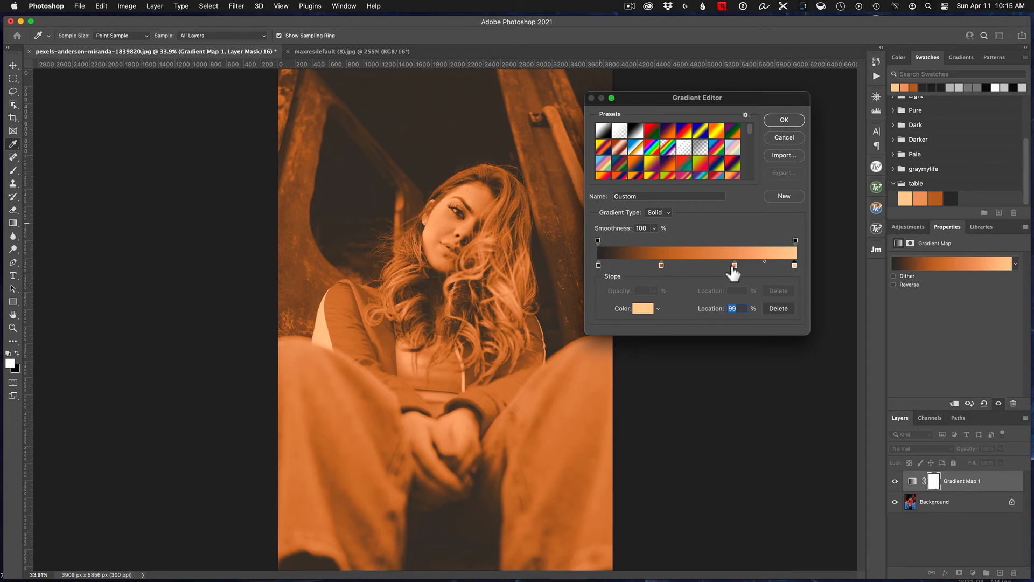
mouse_move(734, 264)
left_mouse_down()
mouse_move(724, 265)
mouse_move(755, 264)
mouse_move(727, 266)
left_mouse_up()
left_click(785, 118)
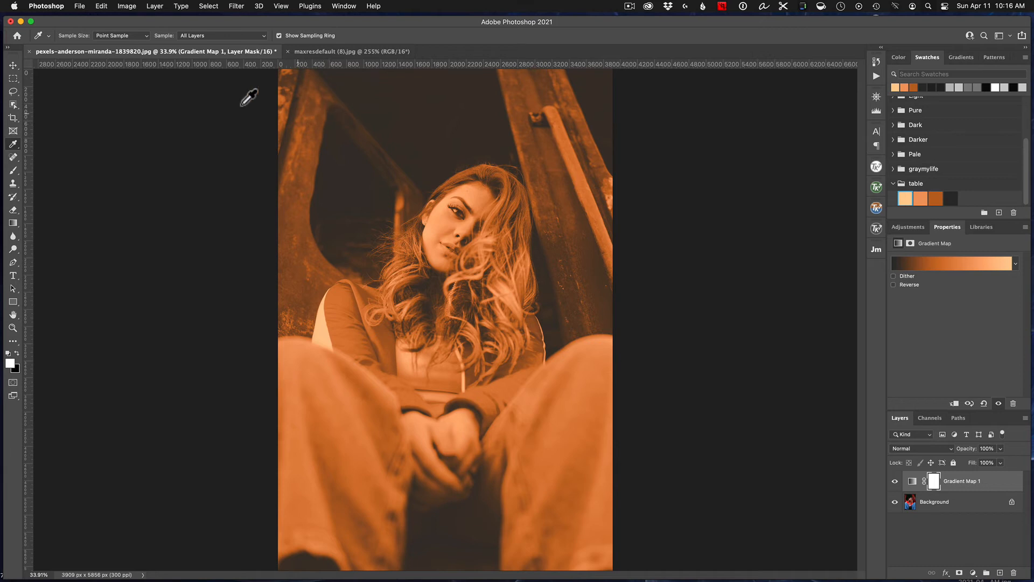
Step: Compare the result with the sunset portrait and set the Gradient Map layer's blending mode to Color
left_click(320, 50)
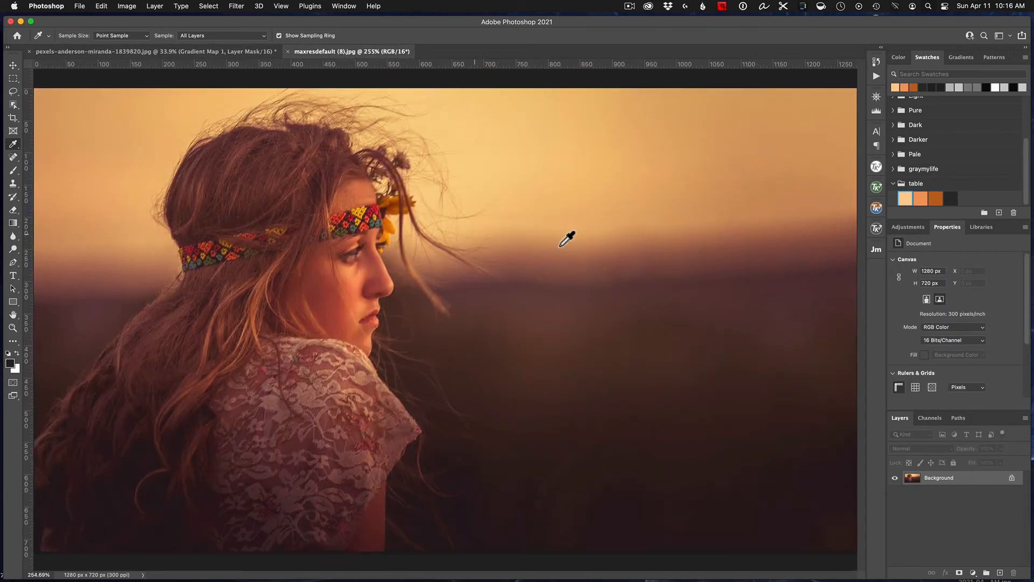
left_click(180, 53)
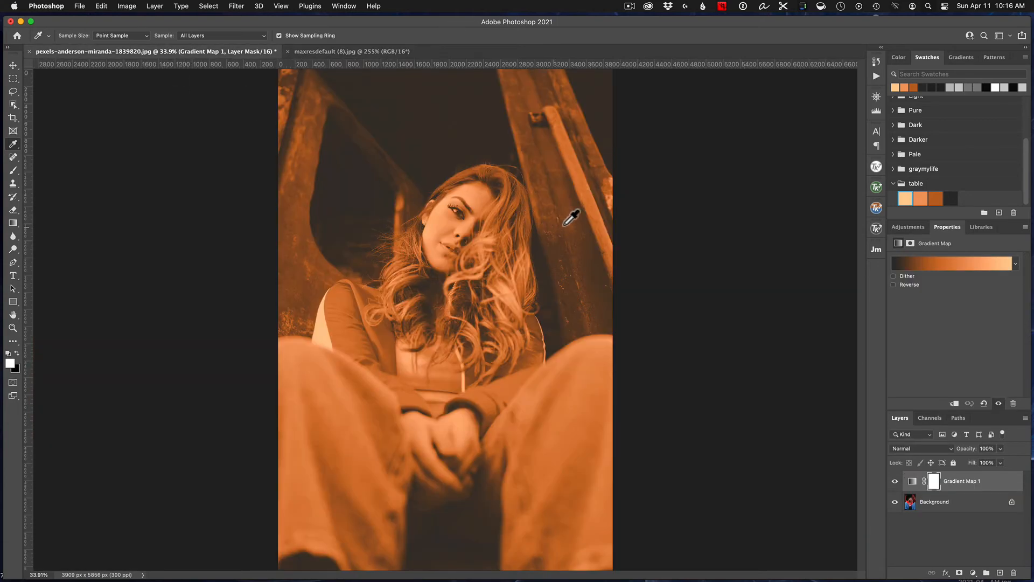
left_click(938, 448)
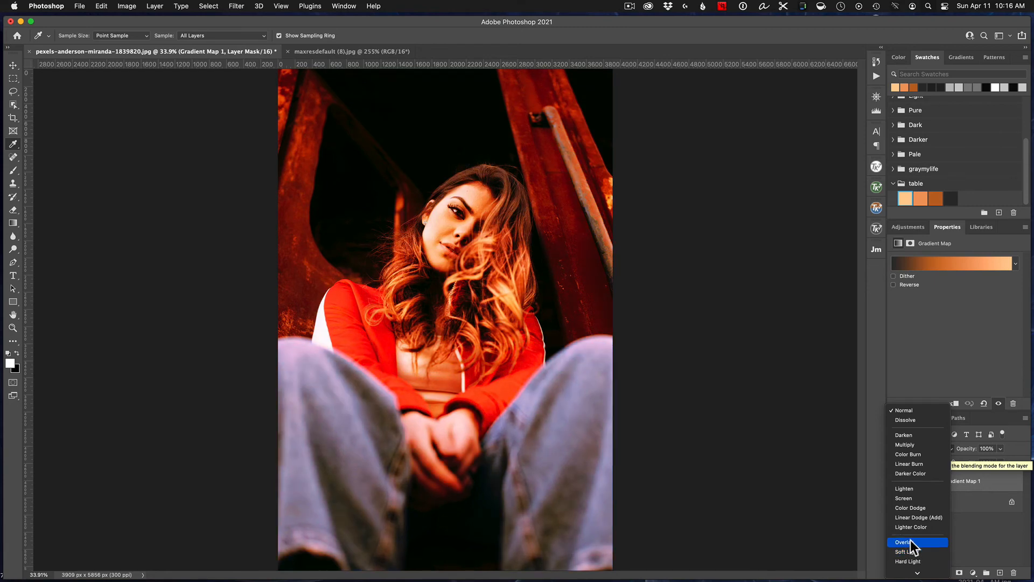
scroll(913, 541, "down", 5)
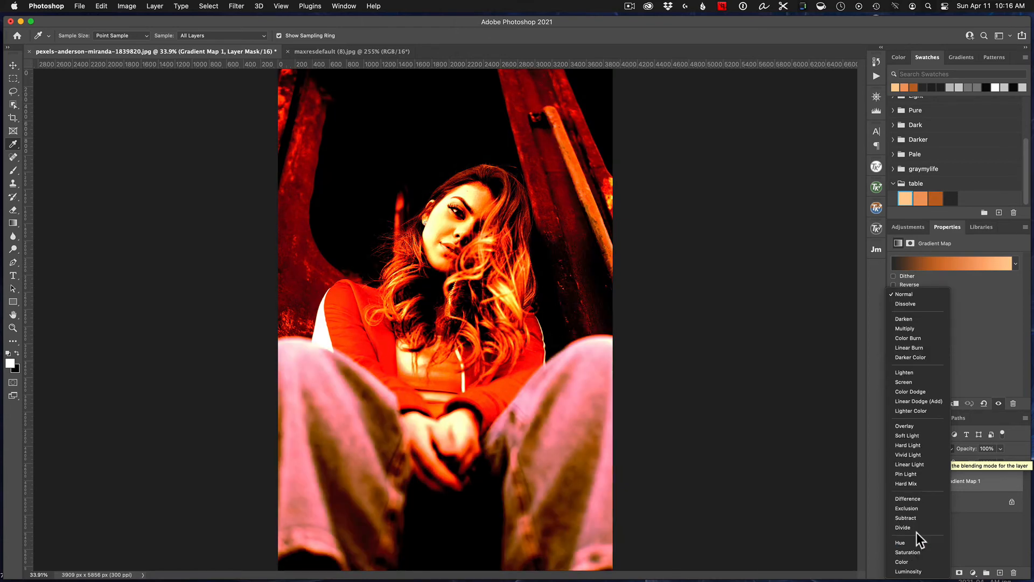
left_click(906, 562)
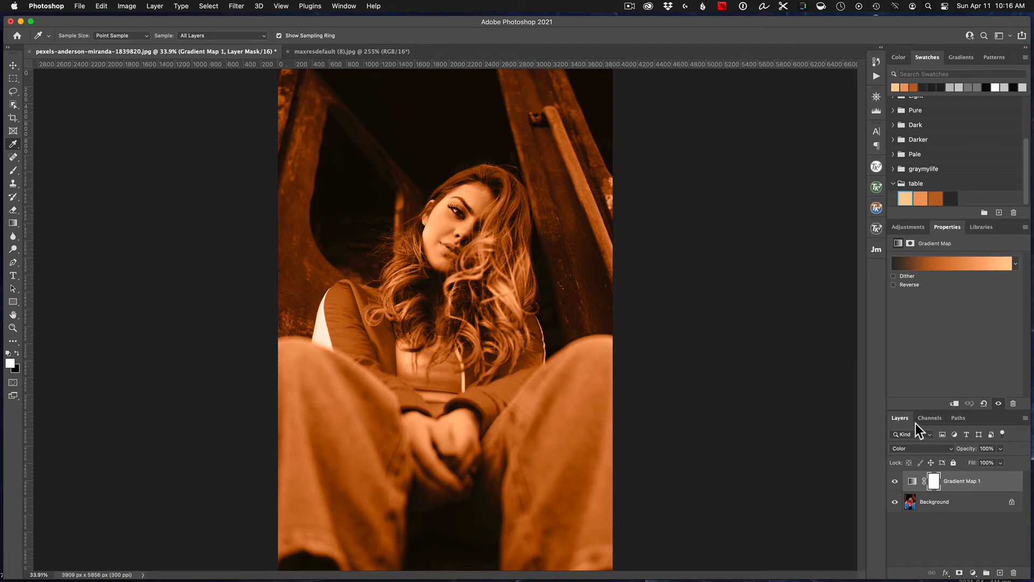
Step: Hide and show the Gradient Map layer to compare the red-jacket portrait before and after the grade
left_click(895, 481)
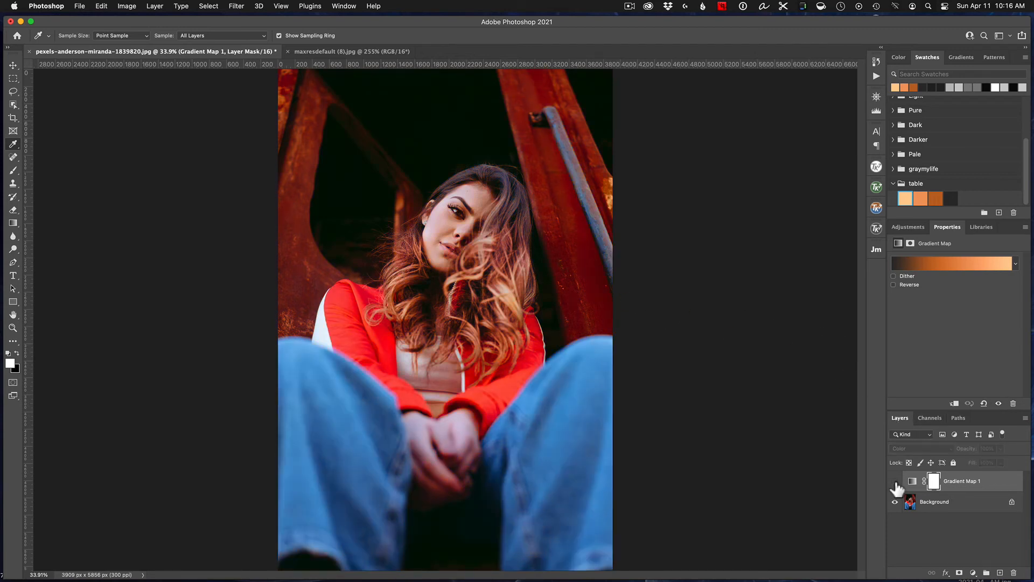
left_click(895, 482)
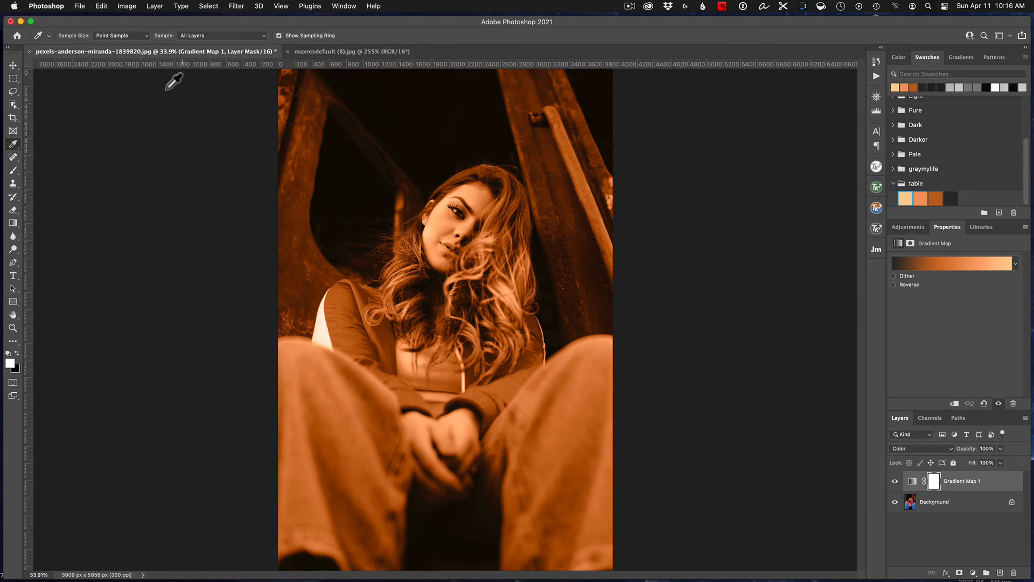
left_click(347, 7)
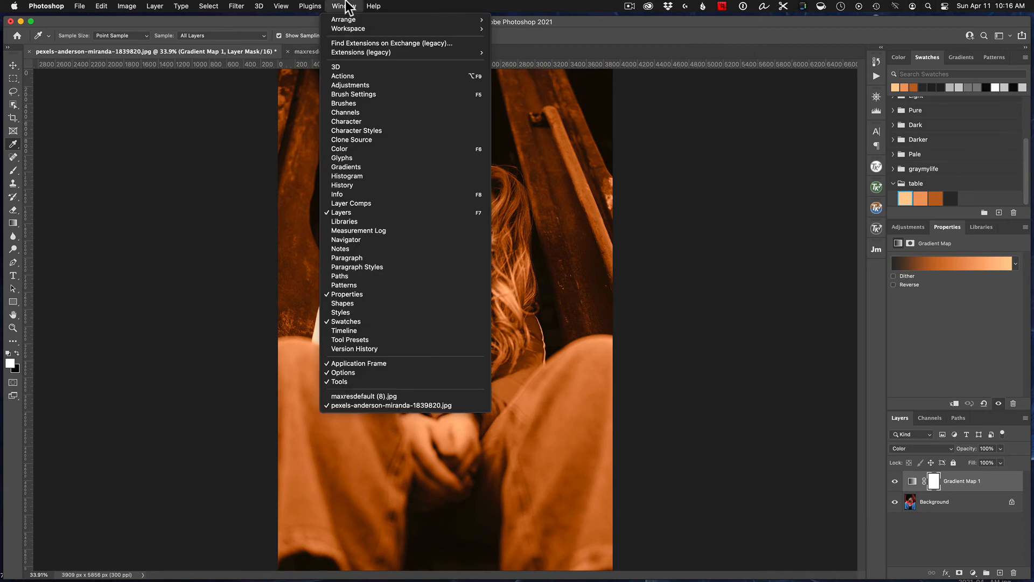
mouse_move(373, 6)
left_click(674, 163)
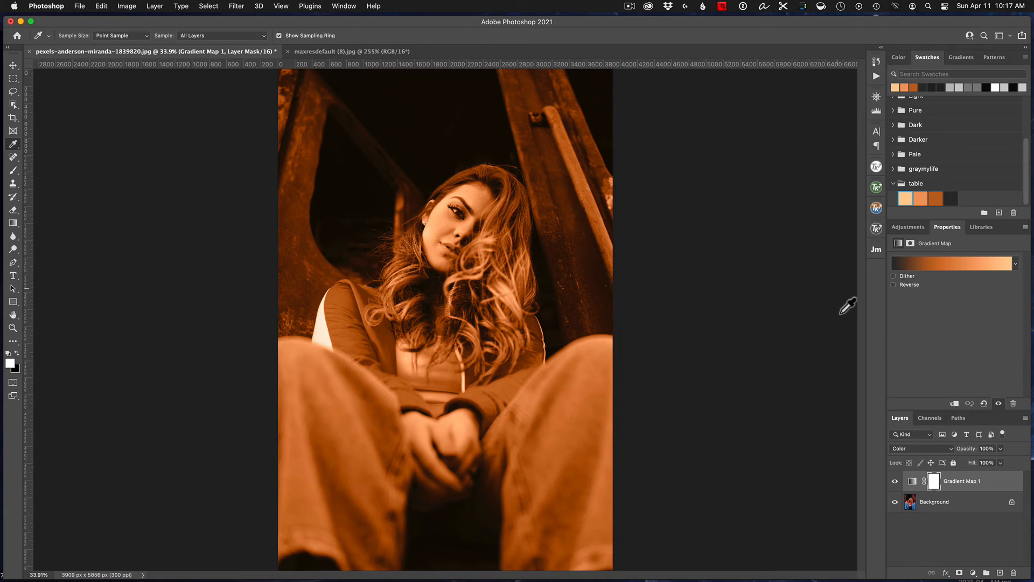
left_click(894, 481)
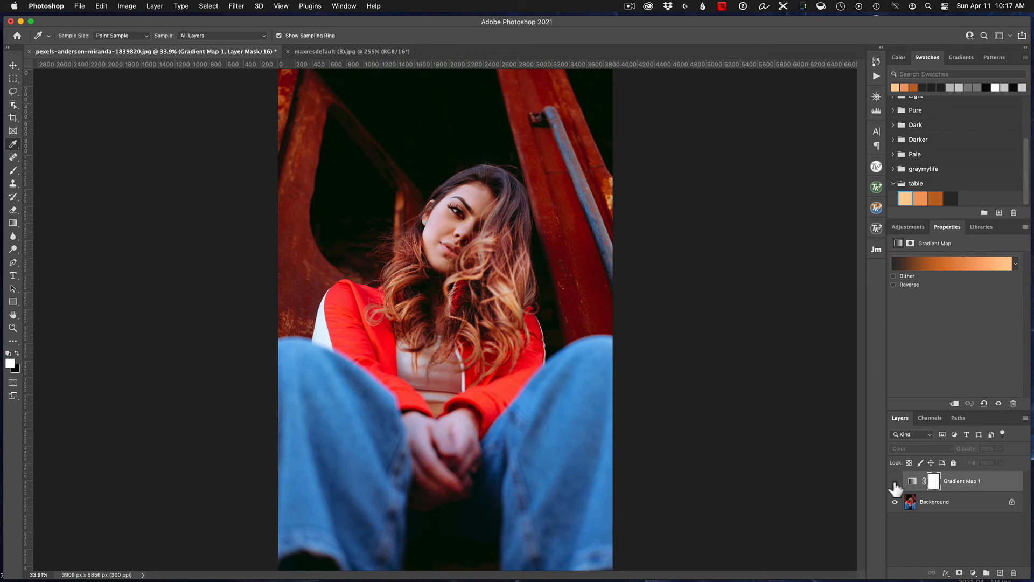
left_click(895, 481)
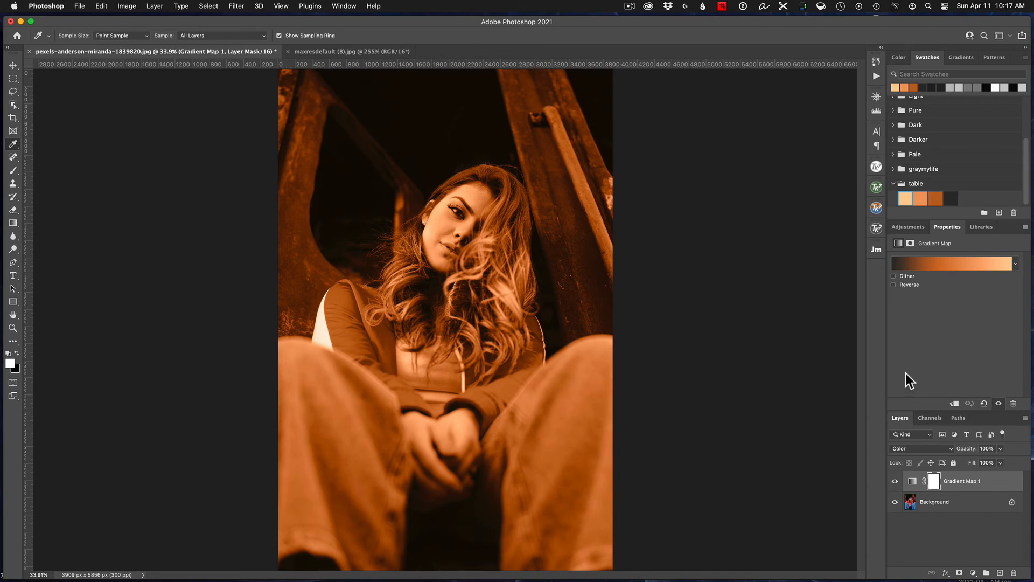
Step: Save the layer's current gradient as a new preset named Test Demo
left_click(954, 263)
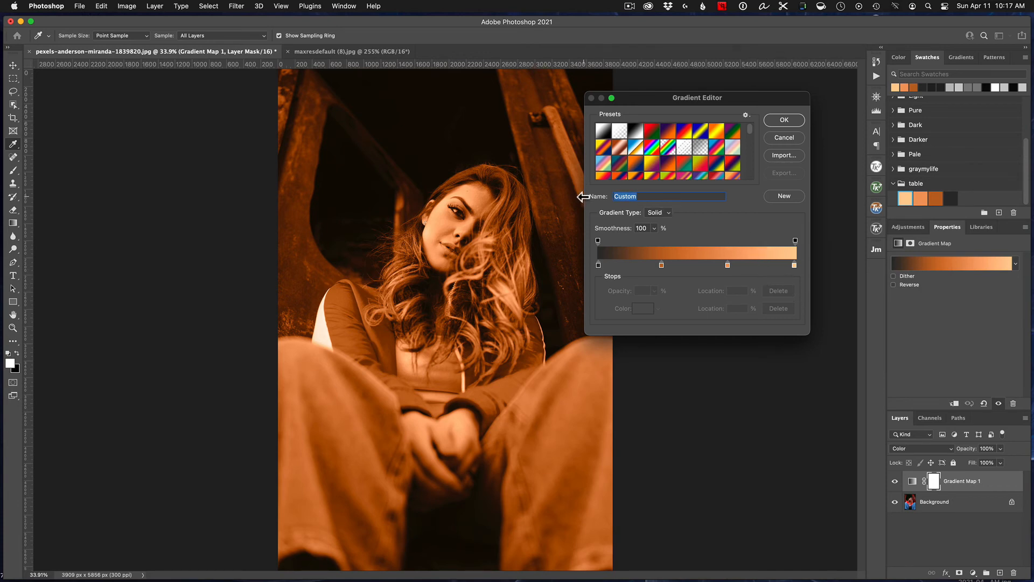
type("Test Demo")
left_click(784, 196)
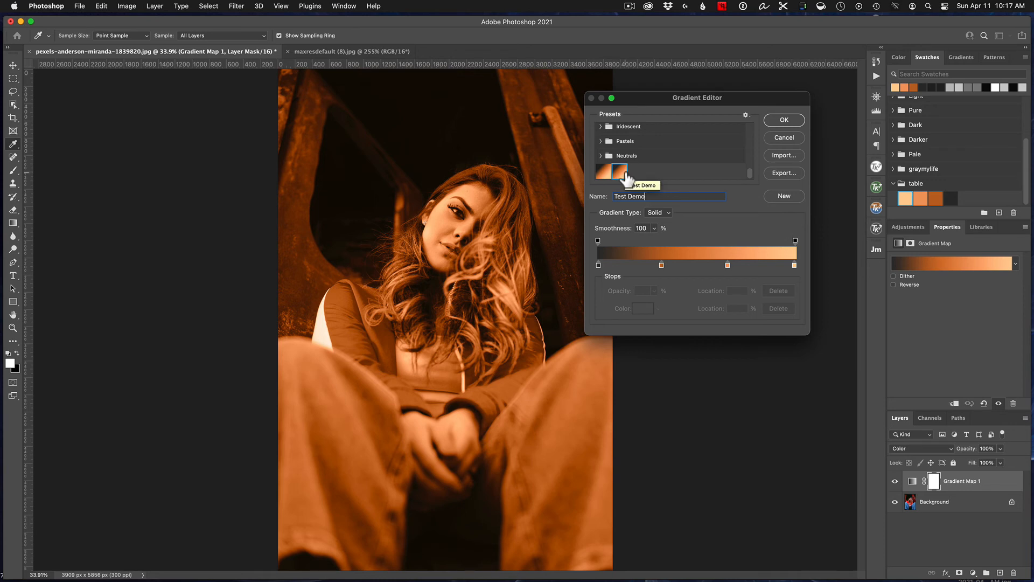
left_click(783, 120)
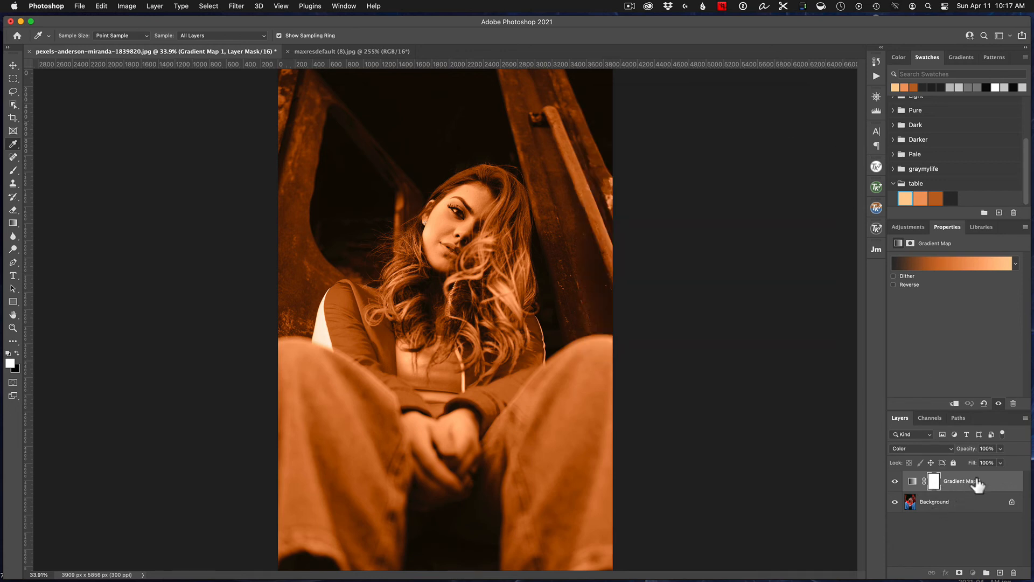
Step: Delete the Gradient Map layer and add a fresh Gradient Map adjustment layer to the portrait
left_click_drag(978, 485, 1015, 572)
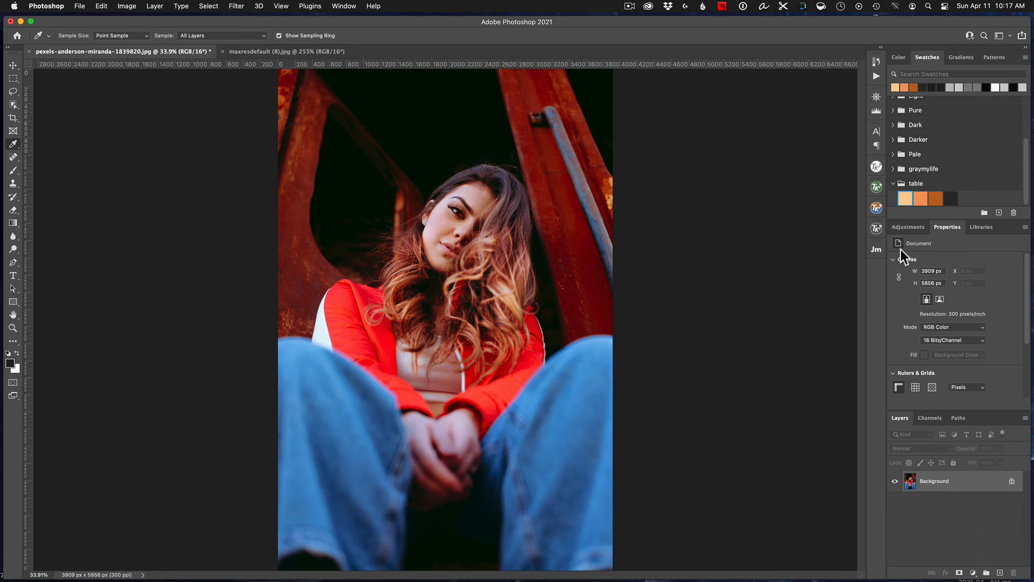
left_click(913, 228)
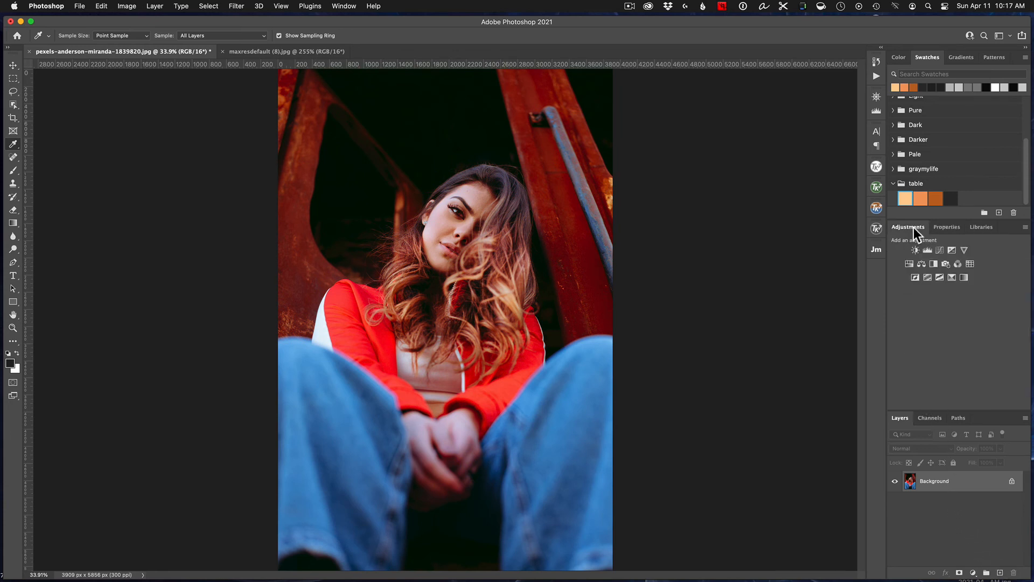
left_click(967, 277)
Step: Apply the saved Test Demo gradient preset to the new Gradient Map layer
left_click(950, 263)
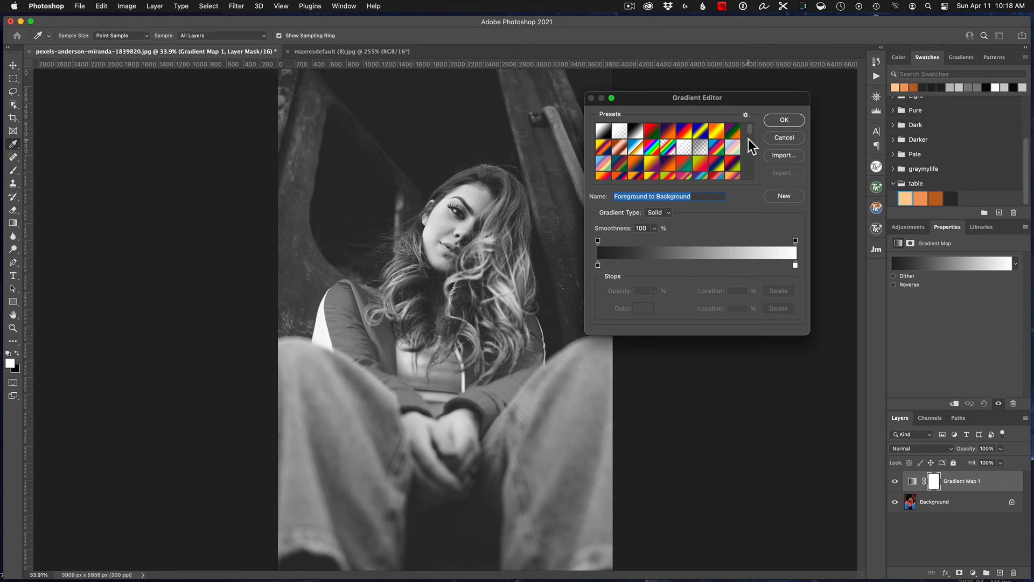
left_click_drag(748, 130, 752, 154)
left_click_drag(751, 167, 753, 176)
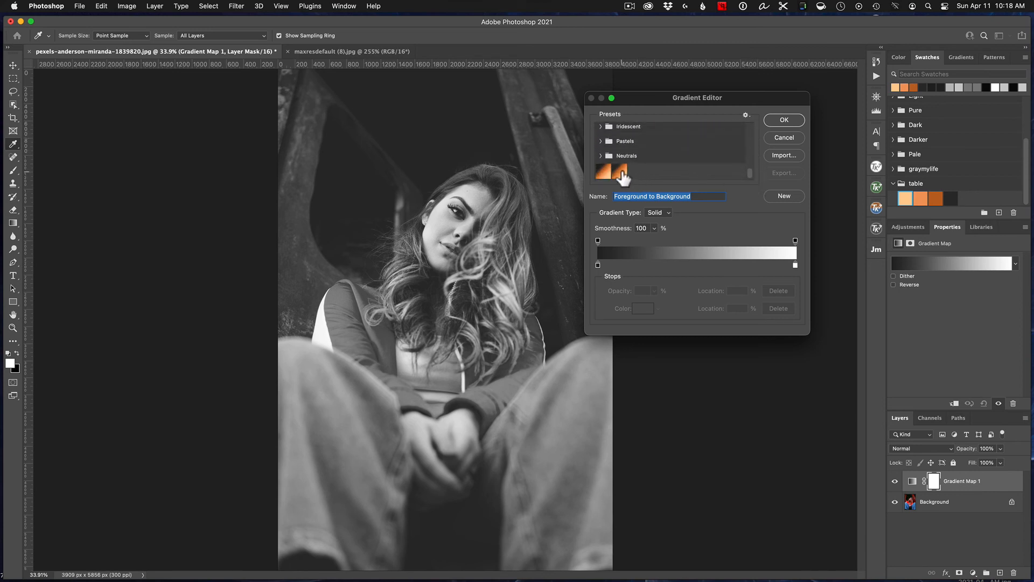
left_click(621, 174)
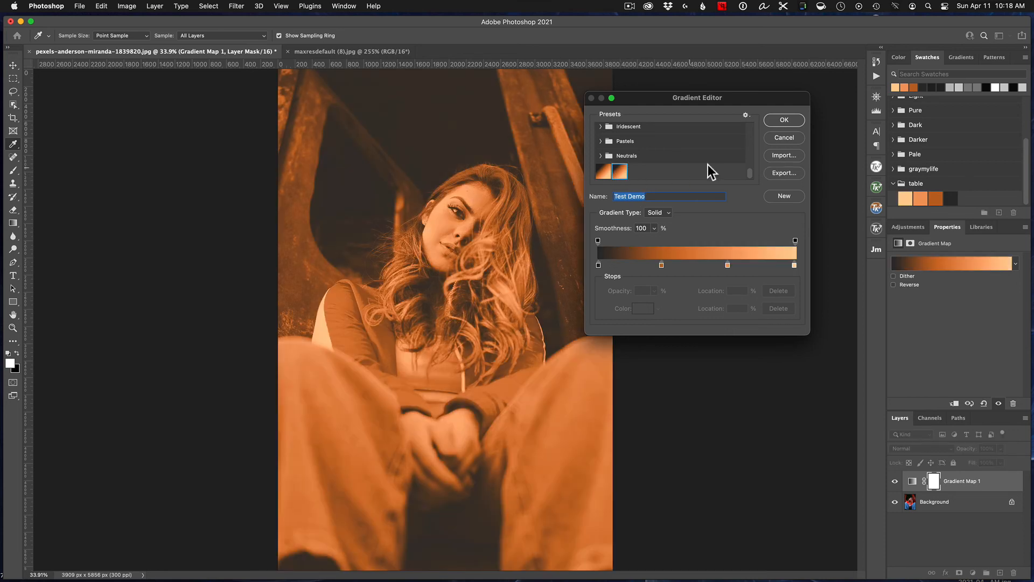
left_click(787, 122)
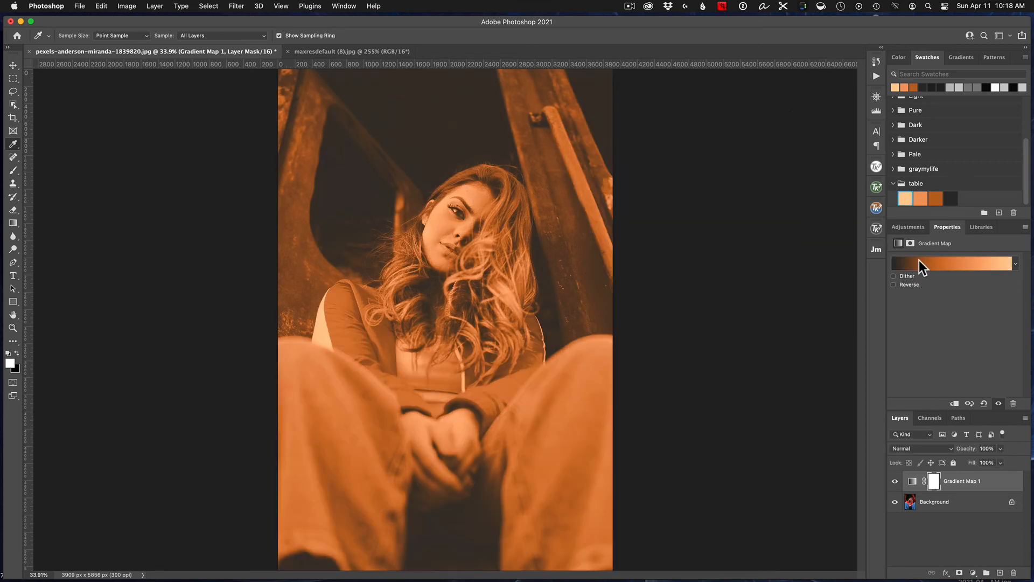
Step: Blend the new Gradient Map layer in Color mode at 100% opacity
left_click(943, 446)
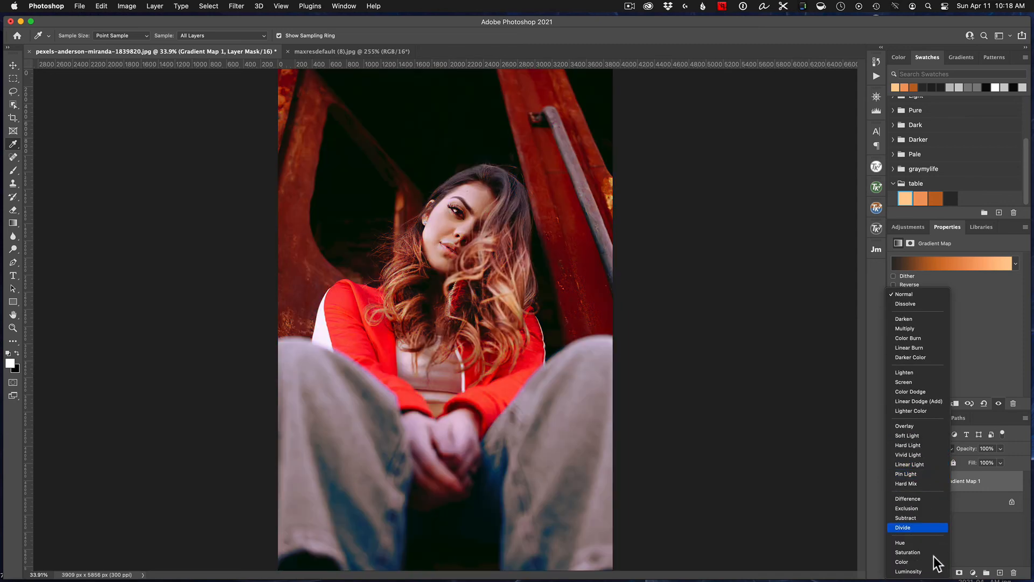
left_click(932, 562)
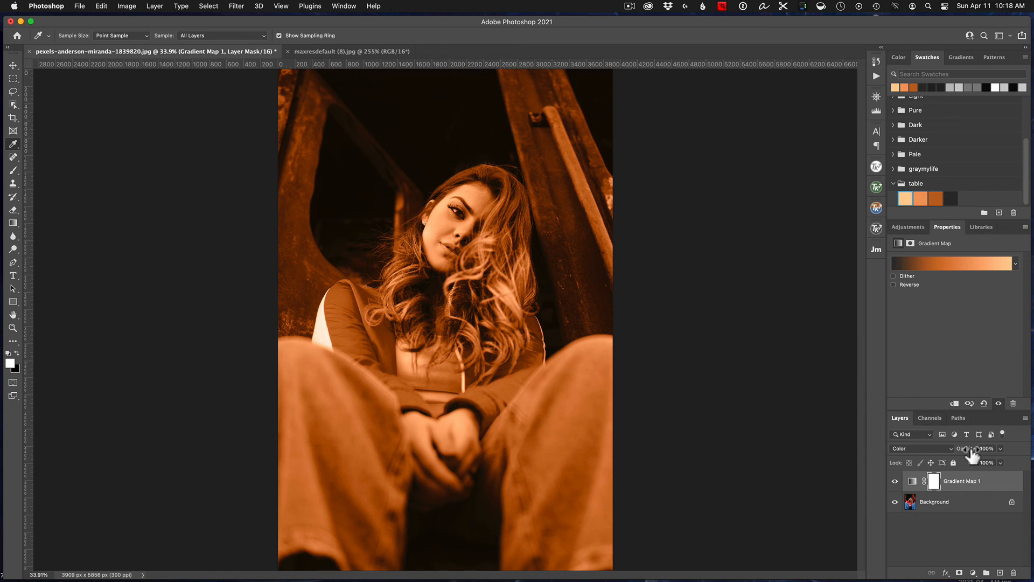
left_click_drag(973, 456, 1032, 466)
left_click(628, 6)
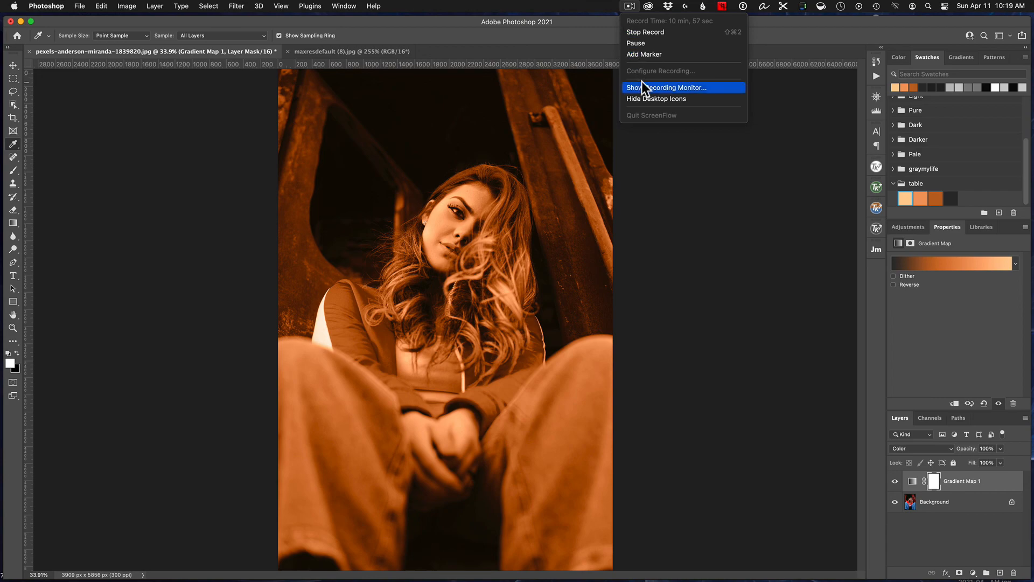